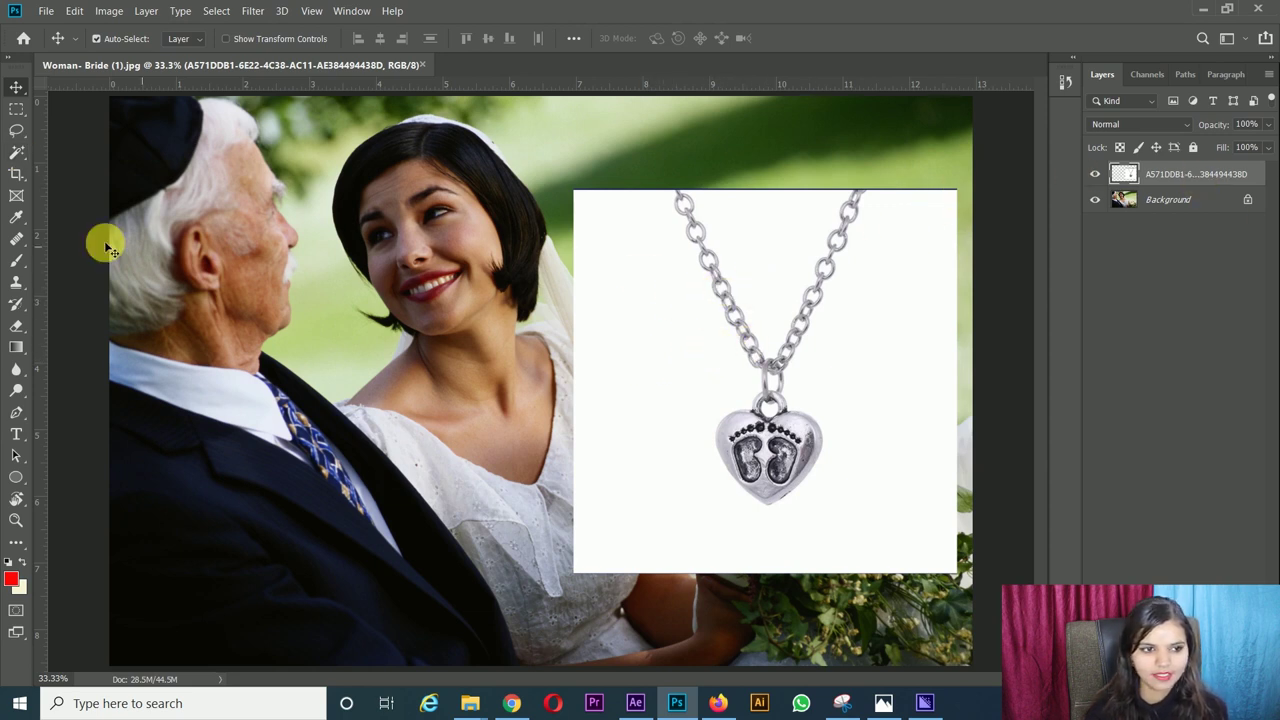
# Step: Zoom the view in on the placed necklace image to 50%
pyautogui.scroll(1, 968, 210)
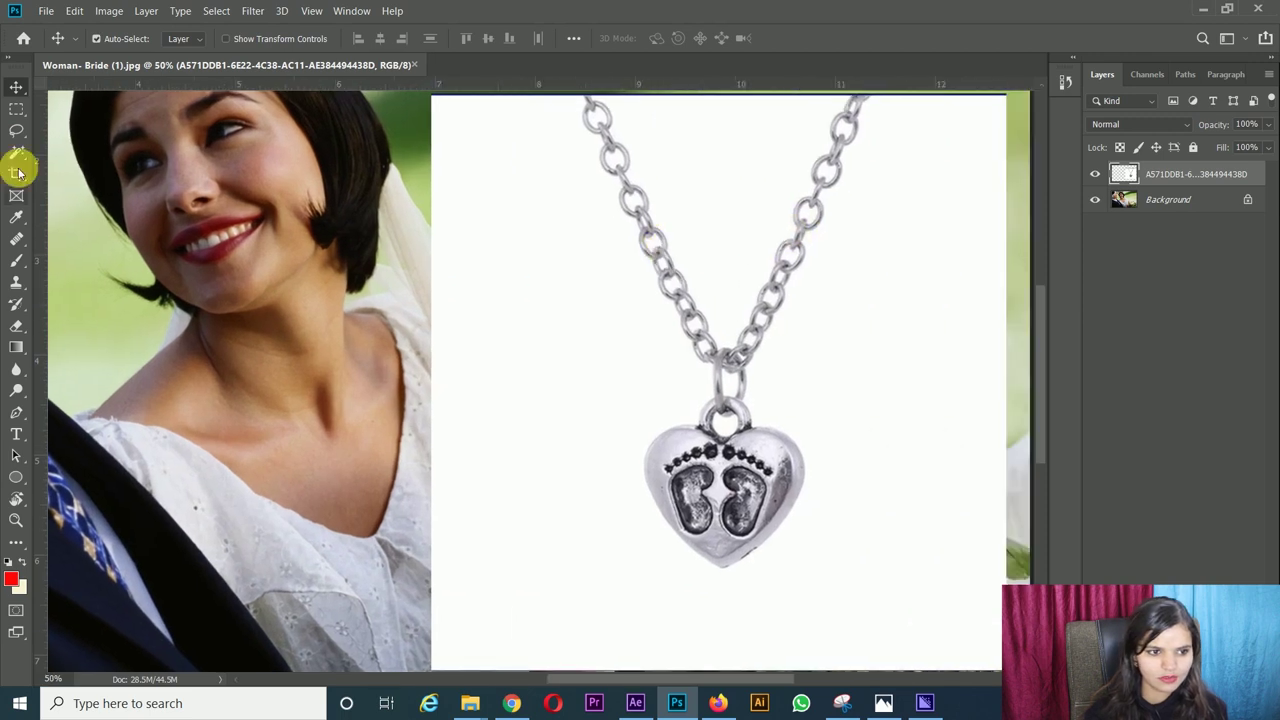
# Step: Delete the necklace's white background, including inside the chain and link holes, with the Magic Wand
pyautogui.click(16, 153)
pyautogui.click(566, 305)
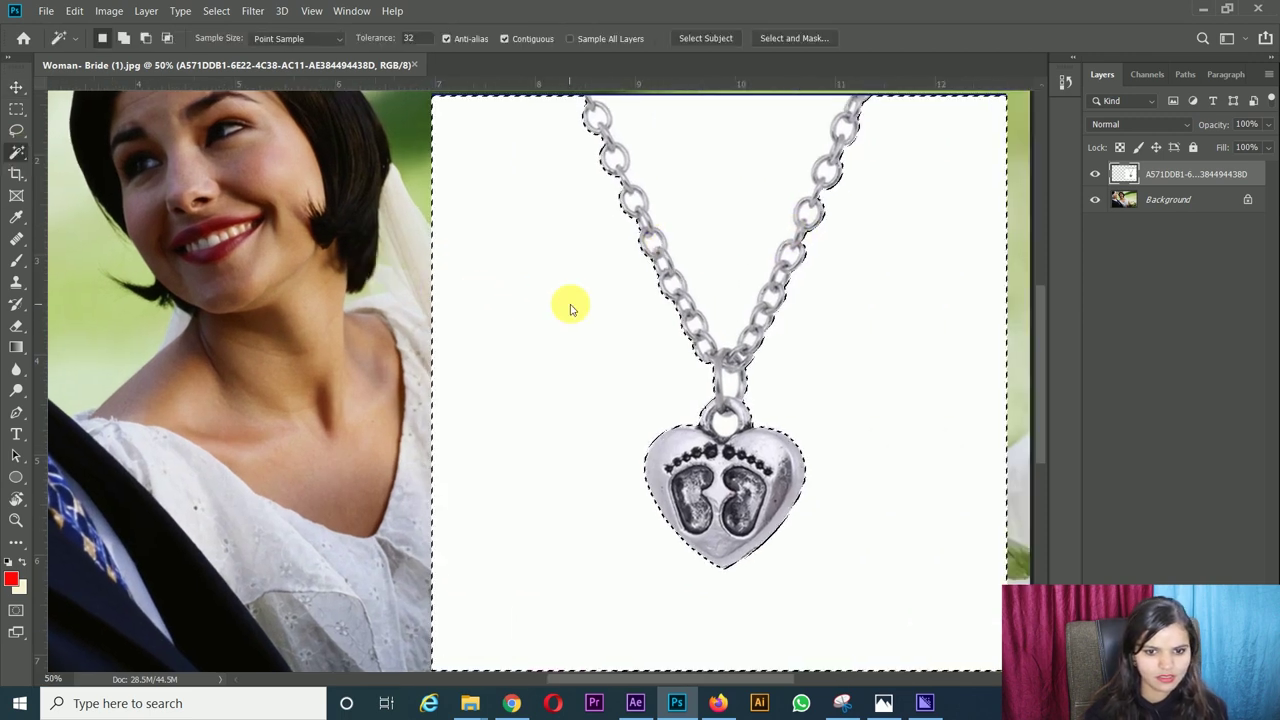
pyautogui.press('Delete')
pyautogui.click(701, 216)
pyautogui.press('Delete')
pyautogui.scroll(2, 701, 216)
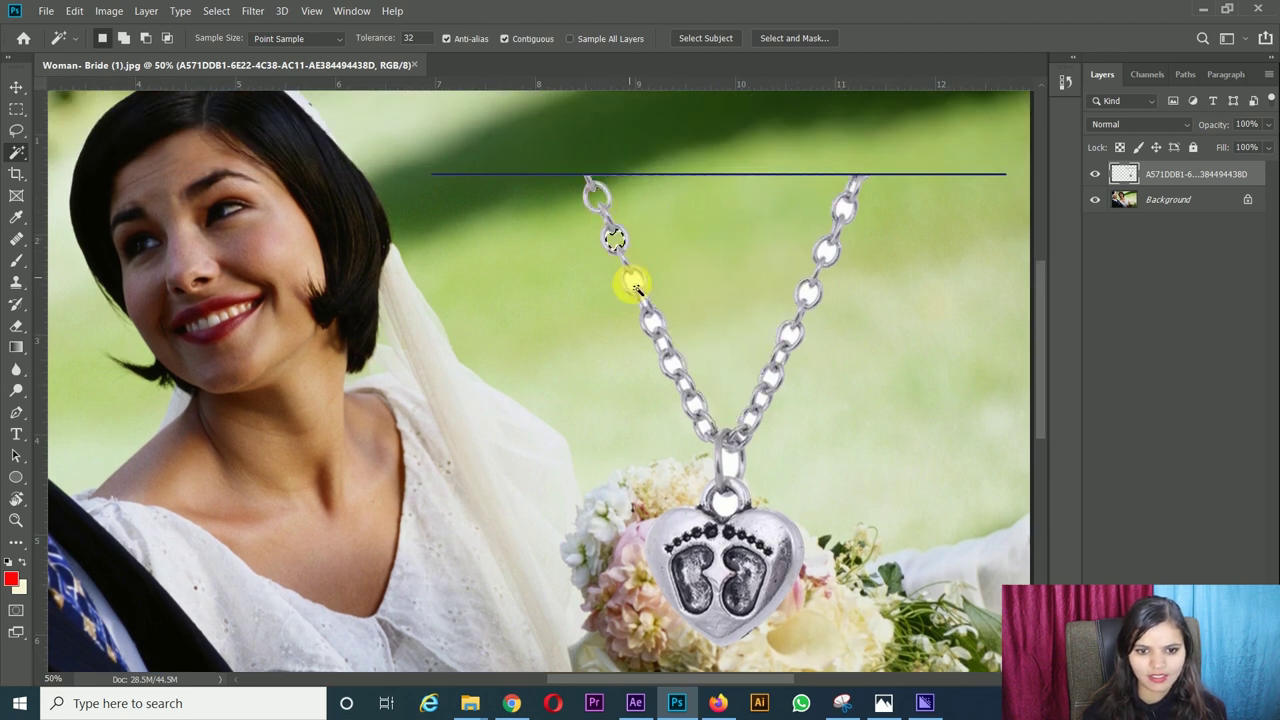
pyautogui.click(634, 281)
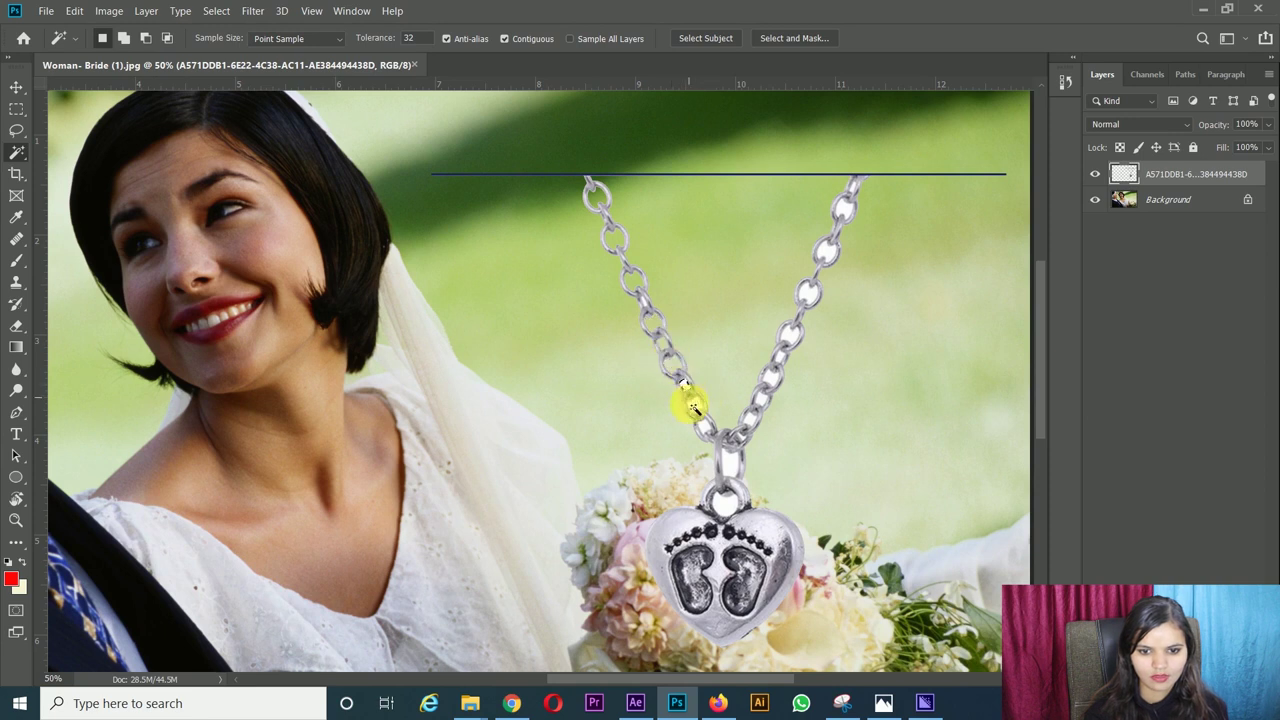
pyautogui.click(723, 500)
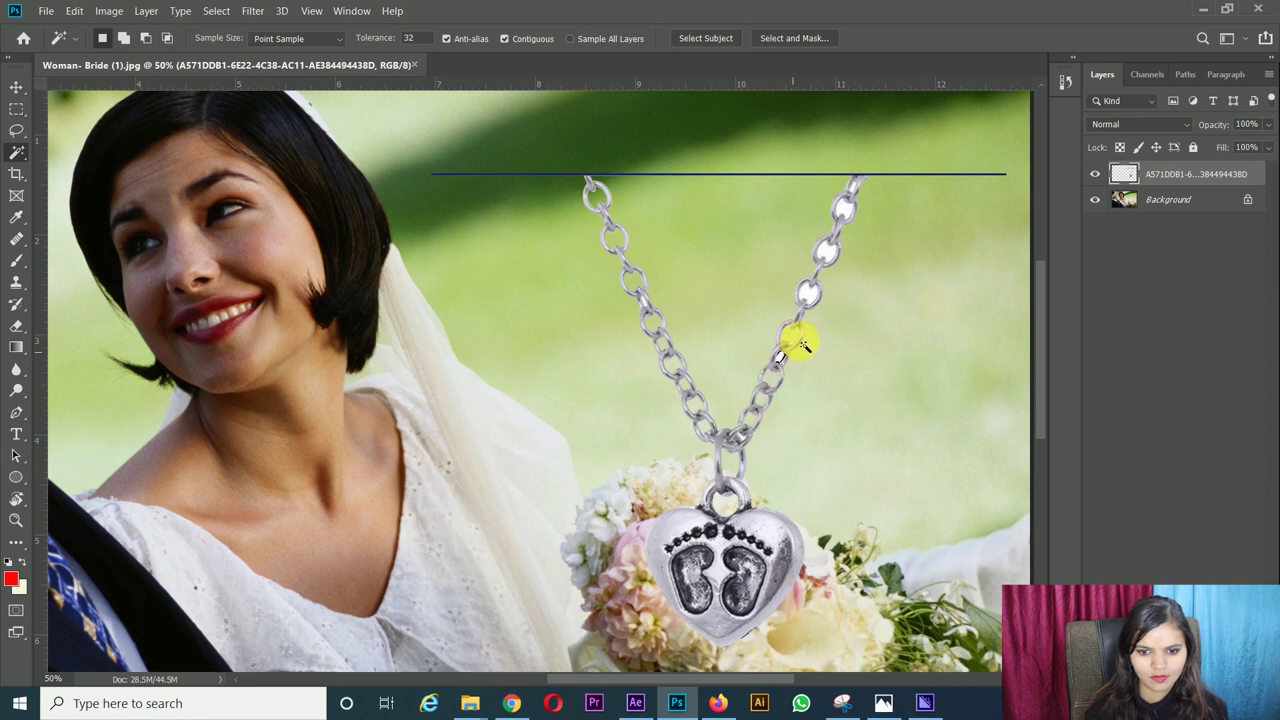
# Step: Remove the thin stray line along the necklace image's top edge and clear the selection
pyautogui.press('m')
pyautogui.moveTo(426, 160)
pyautogui.mouseDown()
pyautogui.moveTo(388, 200)
pyautogui.moveTo(985, 217)
pyautogui.mouseUp()
pyautogui.hotkey('ctrl', 'd')
pyautogui.hotkey('ctrl', '-')
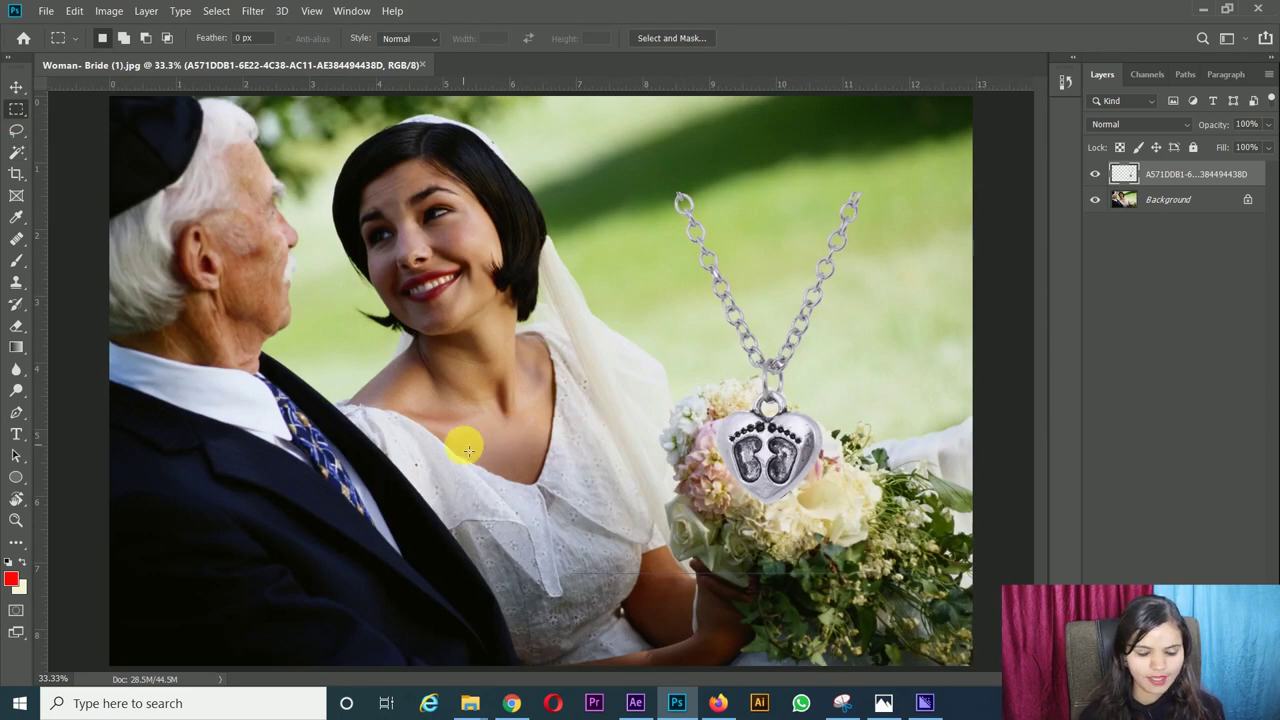
# Step: Trace a closed Pen path around the upper end of the right chain strand
pyautogui.press('p')
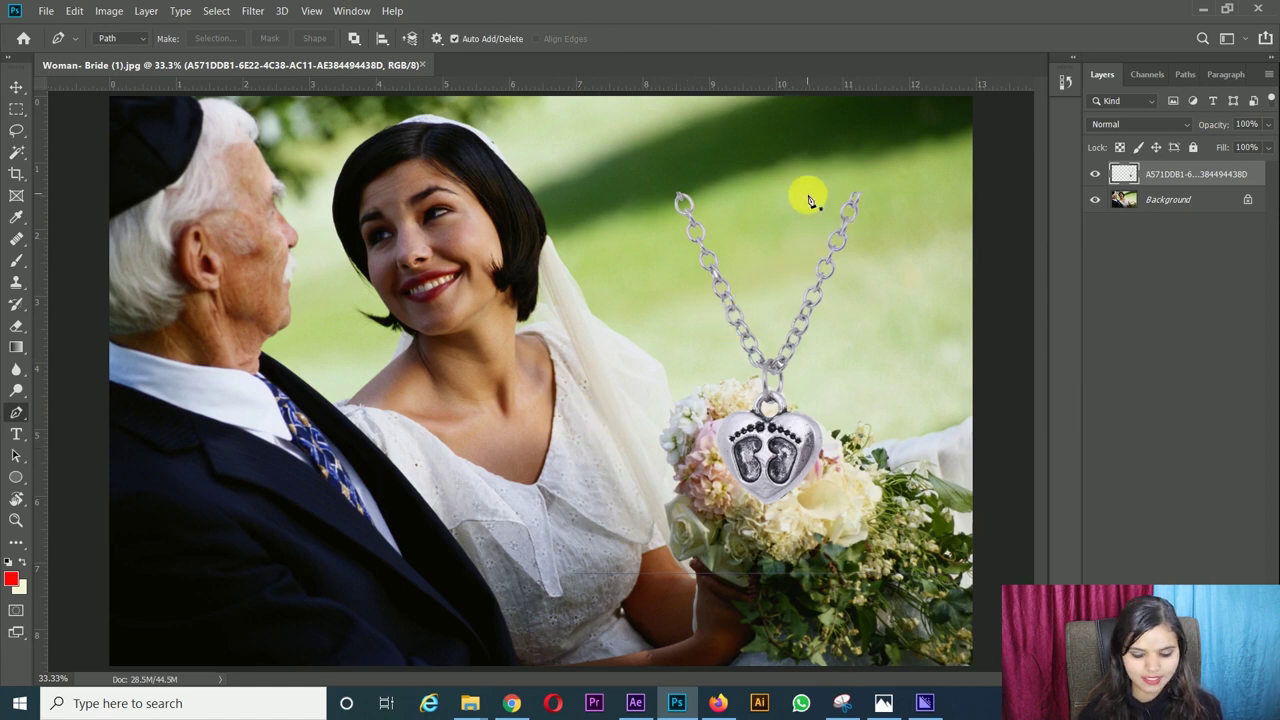
pyautogui.hotkey('ctrl', '+')
pyautogui.hotkey('ctrl', '+')
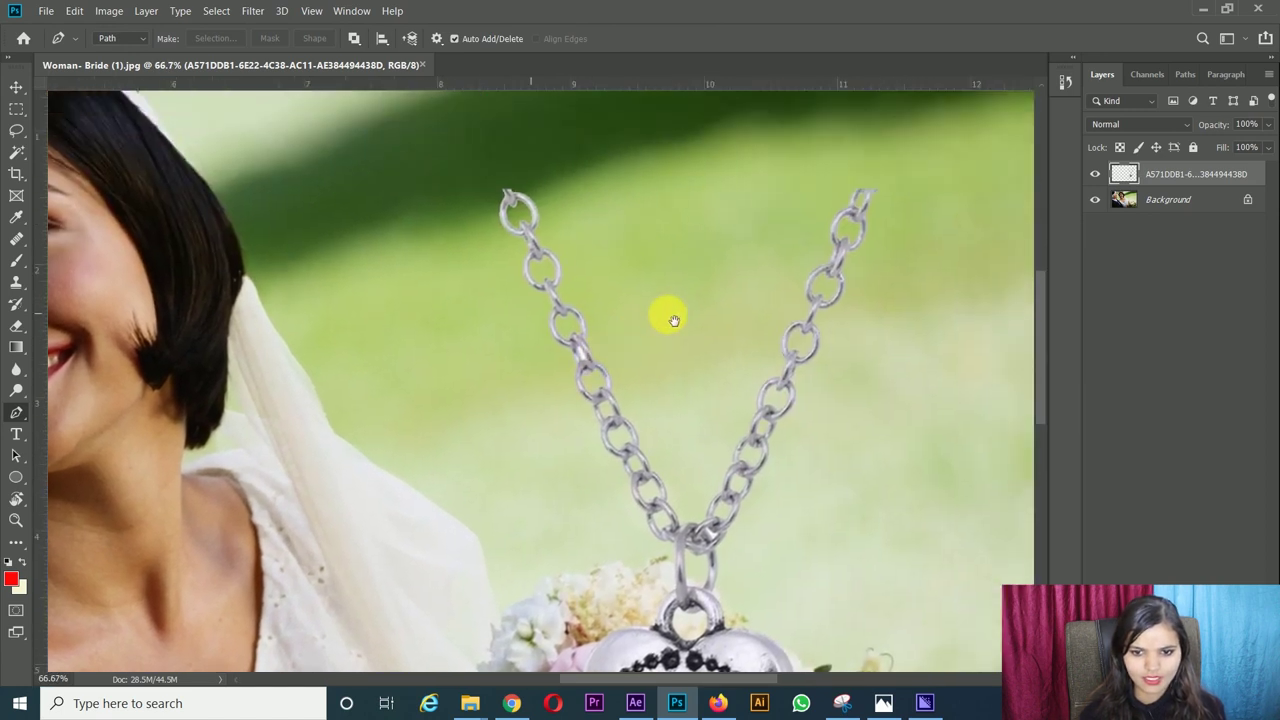
pyautogui.click(853, 173)
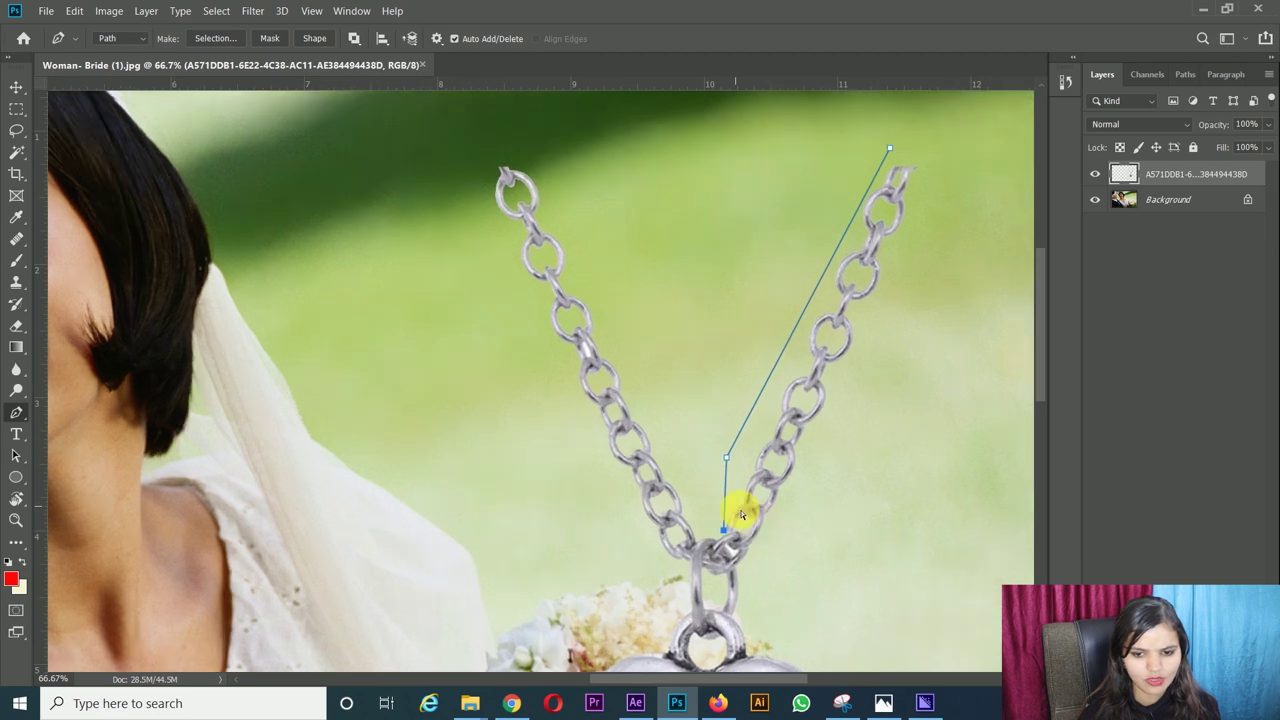
pyautogui.hotkey('ctrl', '+')
pyautogui.hotkey('ctrl', '+')
pyautogui.moveTo(643, 443); pyautogui.dragTo(516, 355)
pyautogui.moveTo(460, 325); pyautogui.dragTo(512, 365)
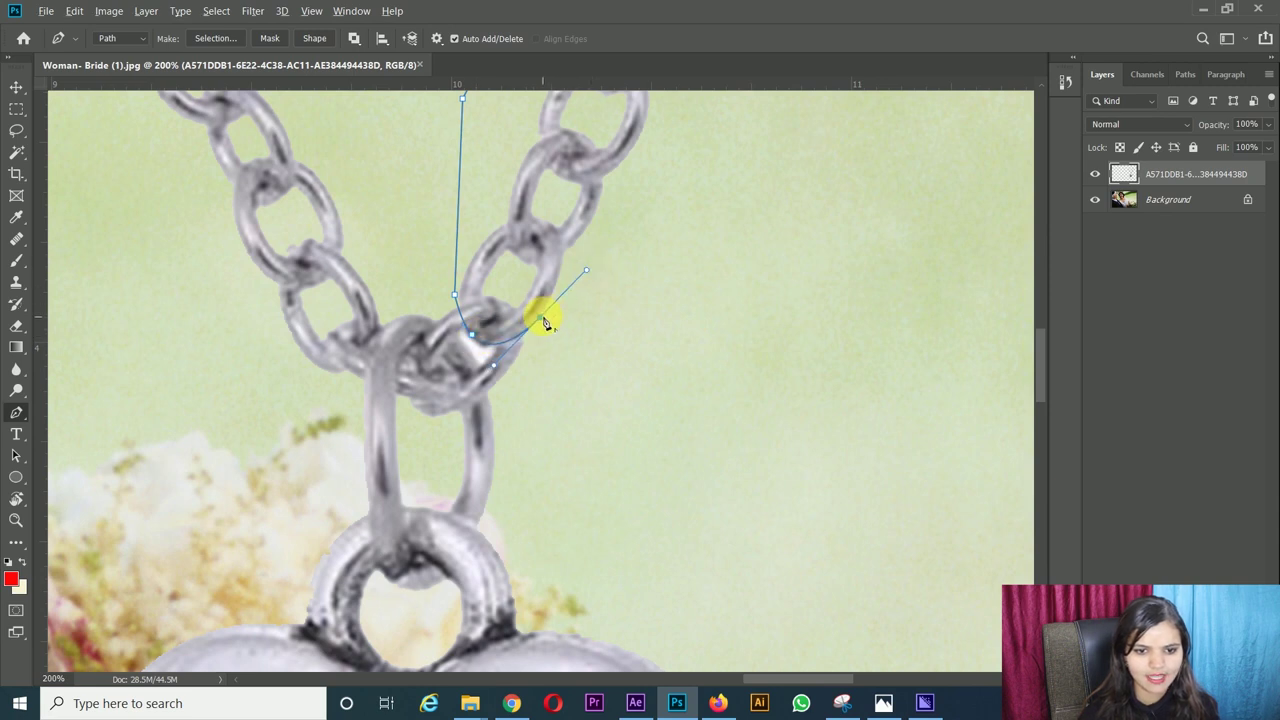
pyautogui.moveTo(668, 257)
pyautogui.mouseDown()
pyautogui.moveTo(691, 351)
pyautogui.moveTo(883, 271)
pyautogui.moveTo(830, 342)
pyautogui.moveTo(777, 366)
pyautogui.mouseUp()
pyautogui.click(784, 352)
pyautogui.click(752, 292)
pyautogui.click(660, 249)
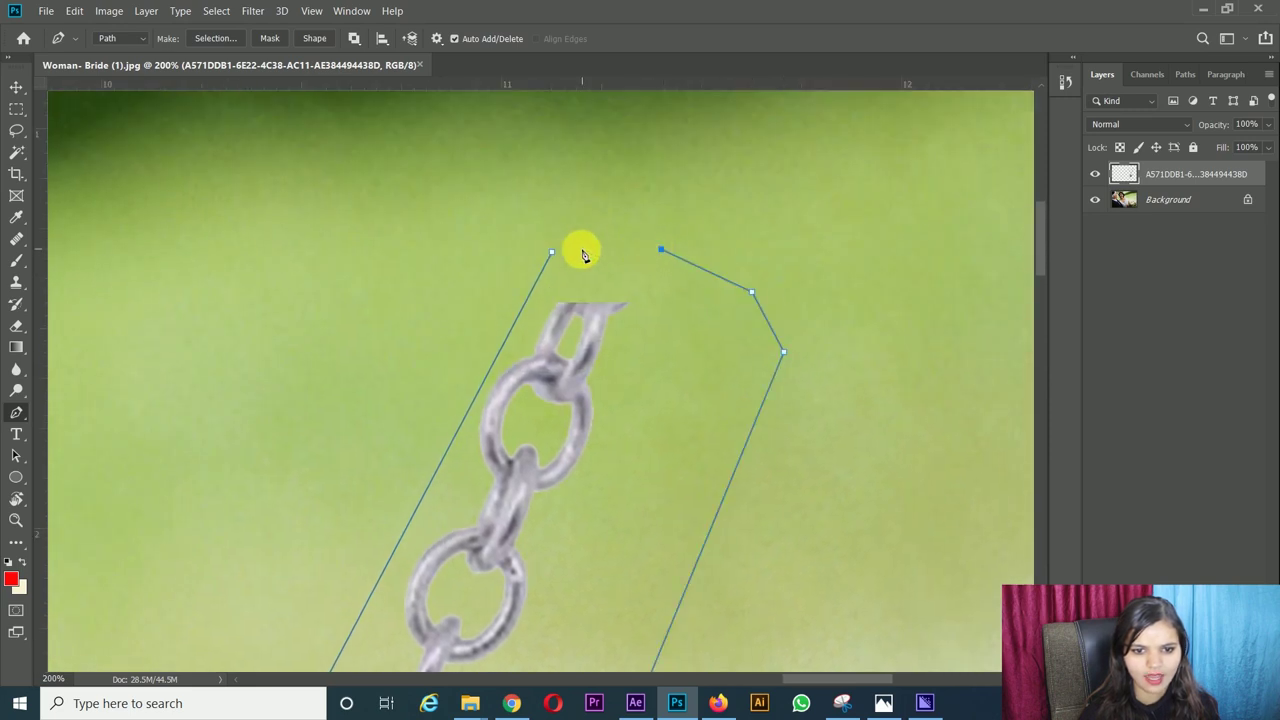
pyautogui.click(552, 253)
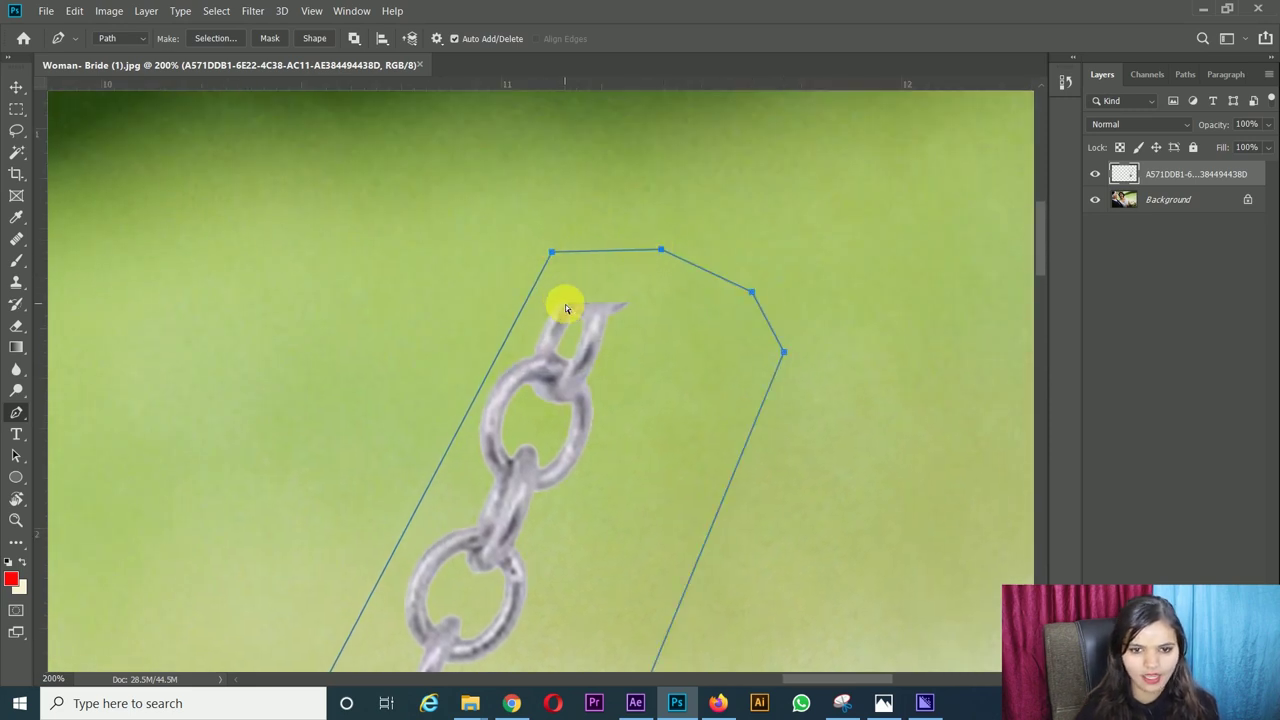
# Step: Convert the traced path into a selection with 0-pixel feather
pyautogui.hotkey('ctrl', '-')
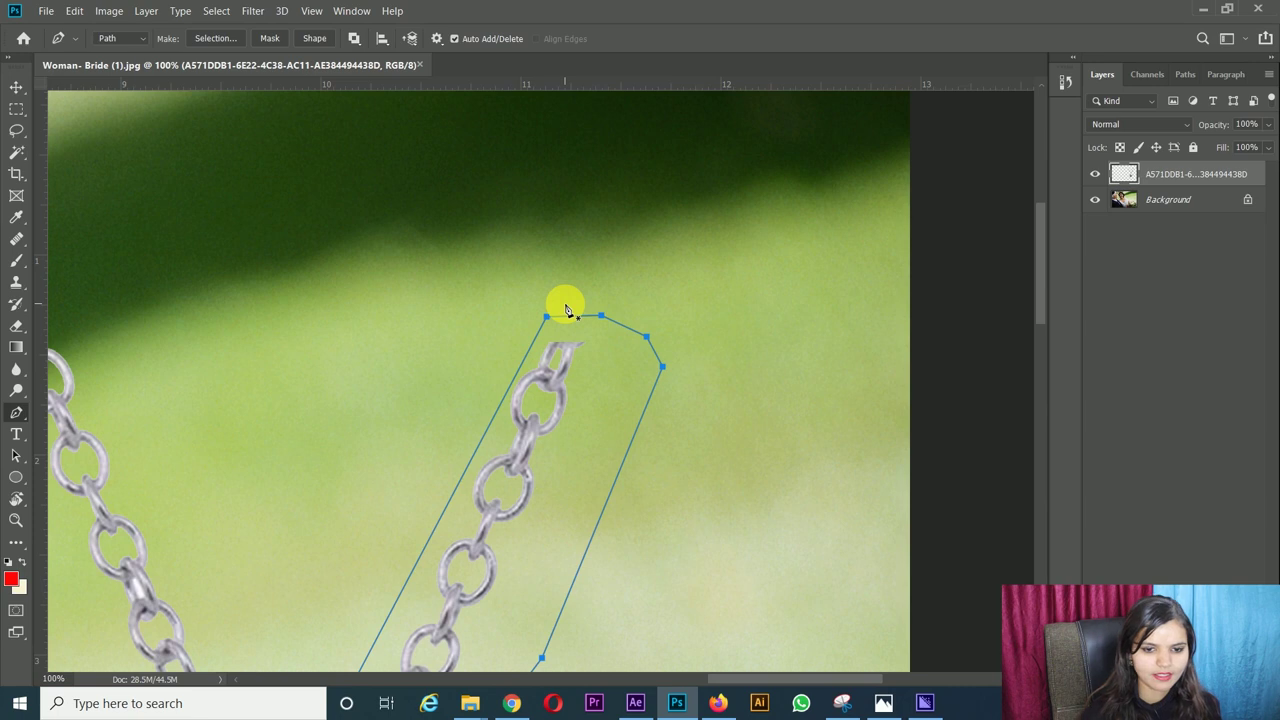
pyautogui.click(215, 38)
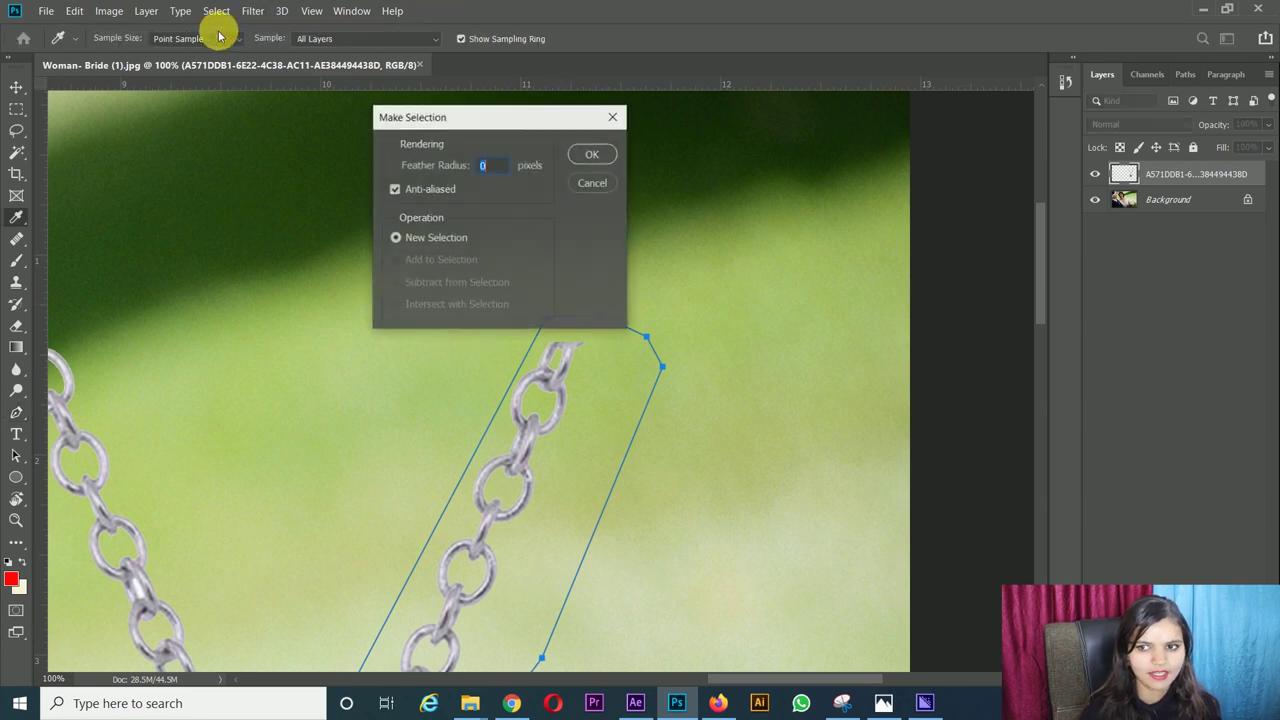
pyautogui.click(593, 155)
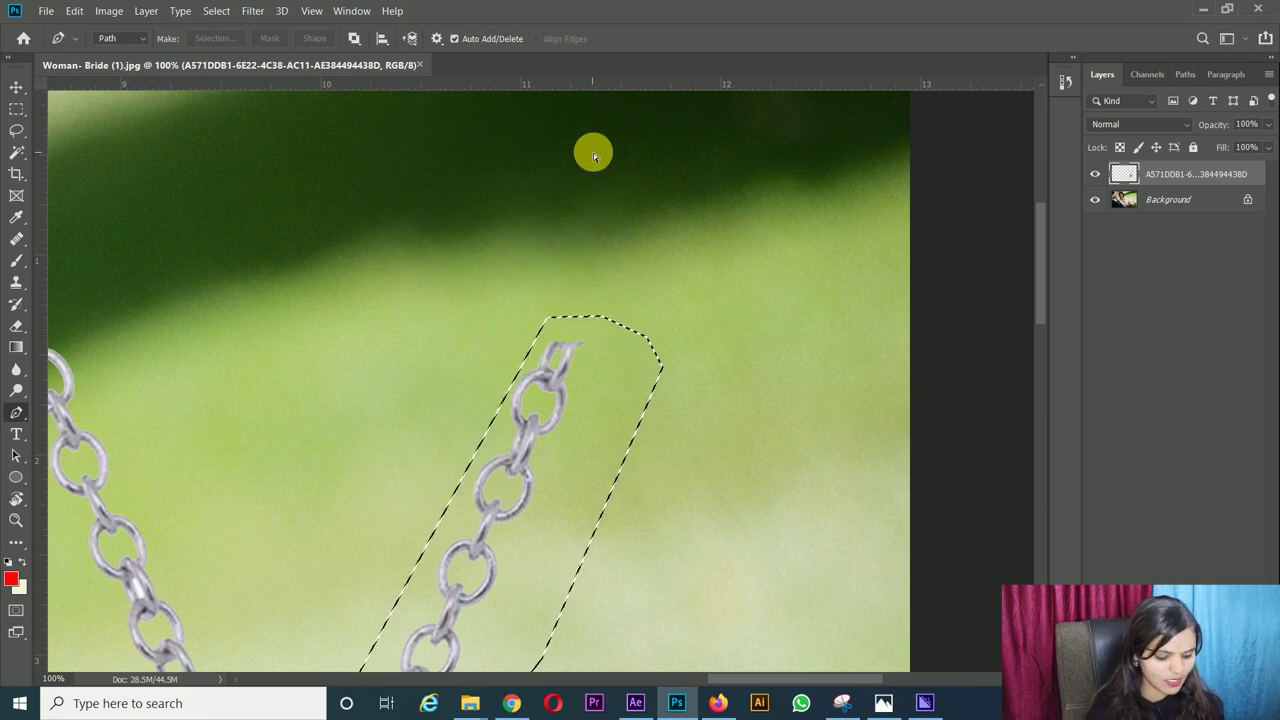
# Step: Copy the selected chain strand onto its own new layer, Layer 1
pyautogui.hotkey('ctrl', 'j')
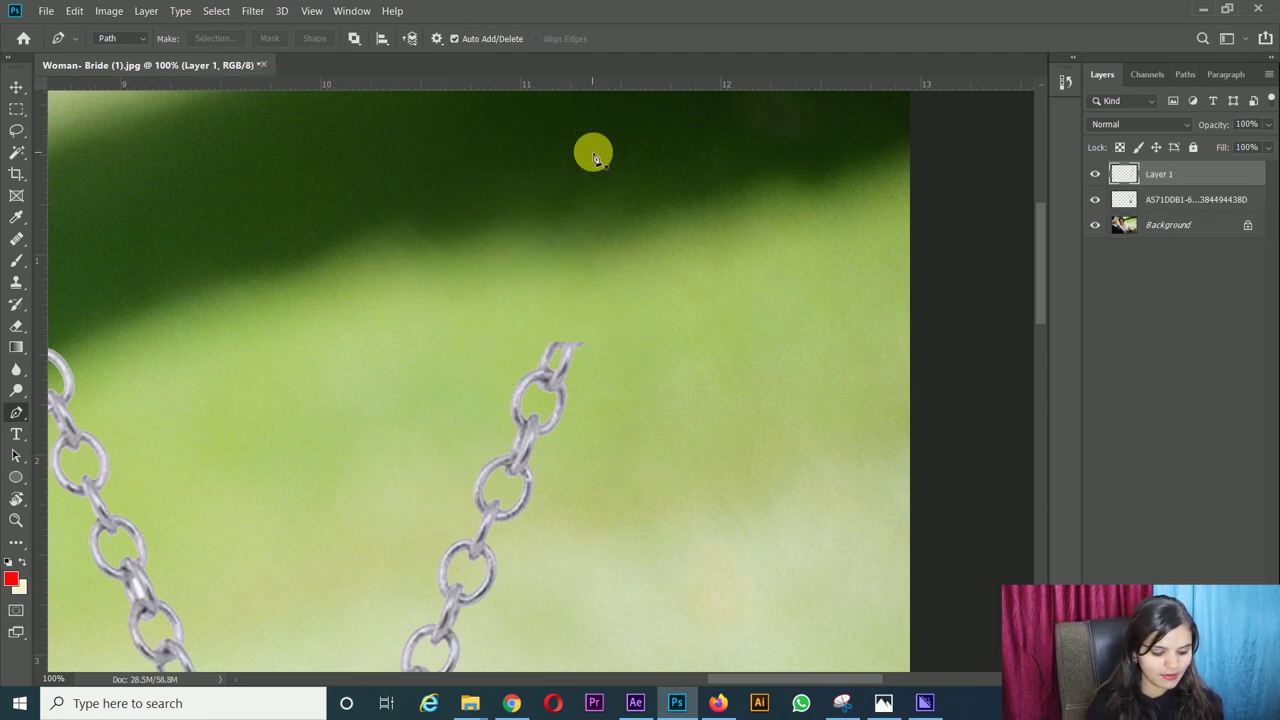
pyautogui.press('v')
pyautogui.hotkey('ctrl', '-')
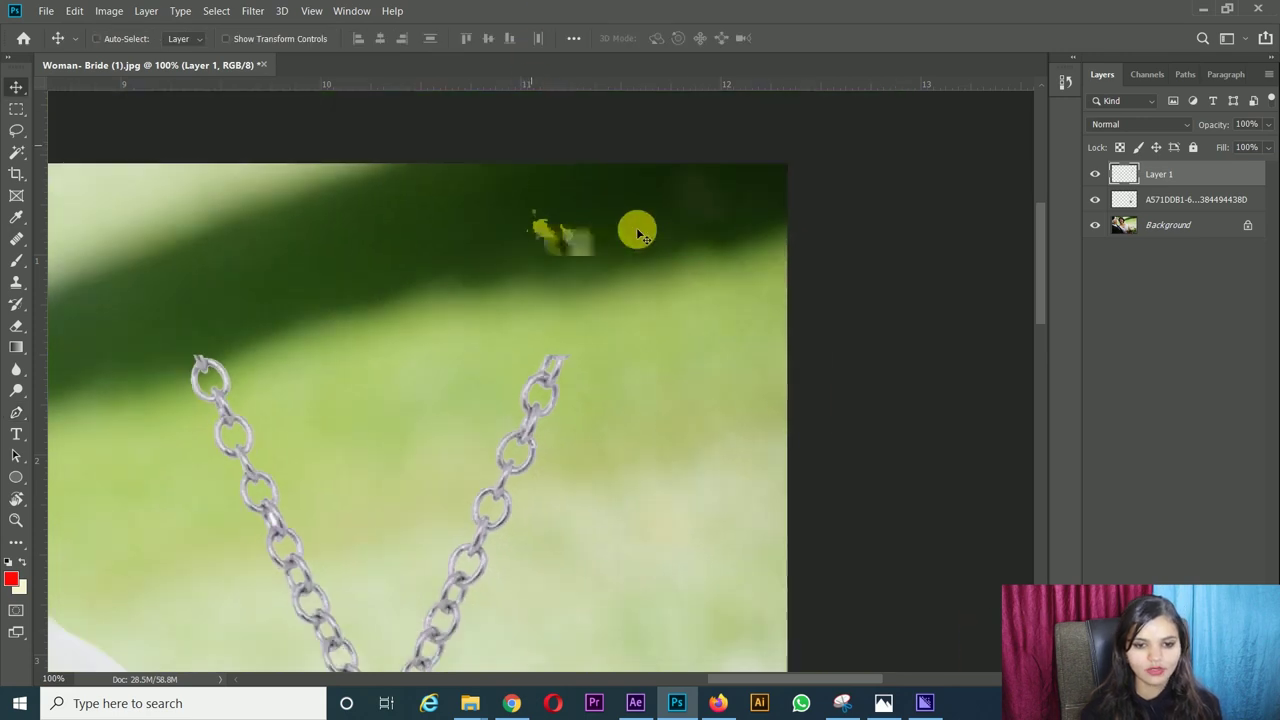
pyautogui.hotkey('ctrl', '-')
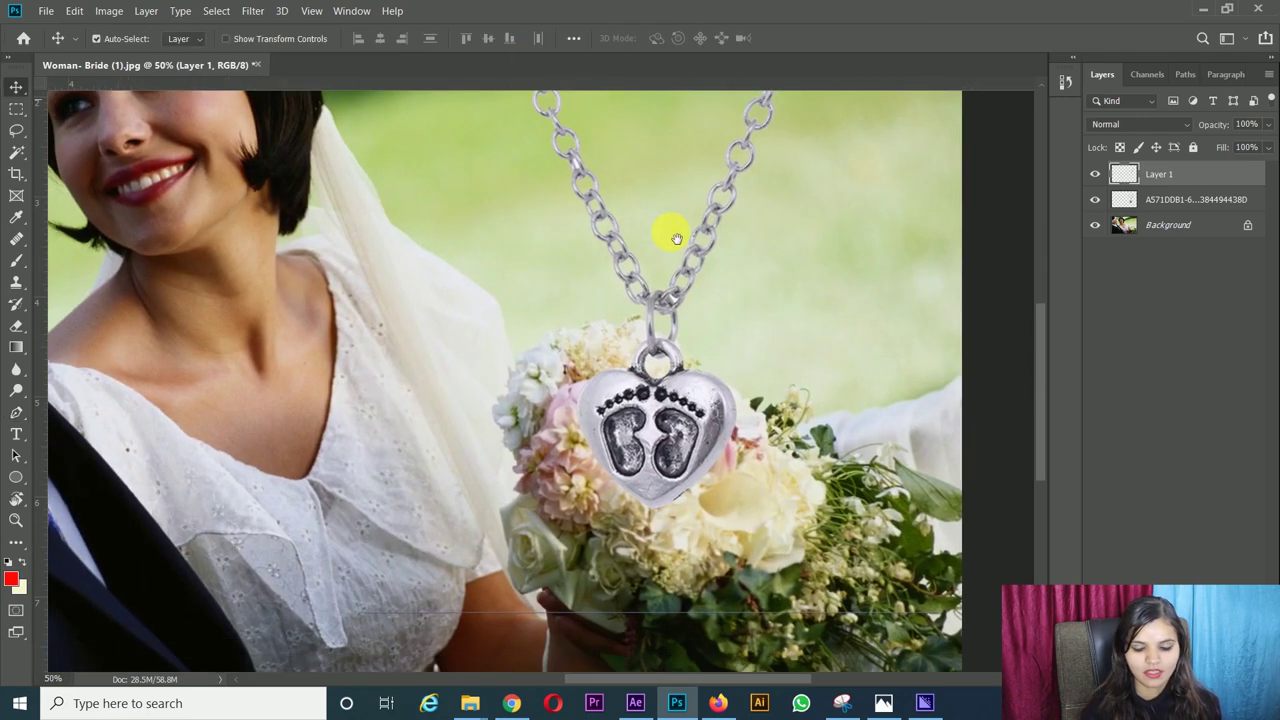
pyautogui.hotkey('ctrl', '-')
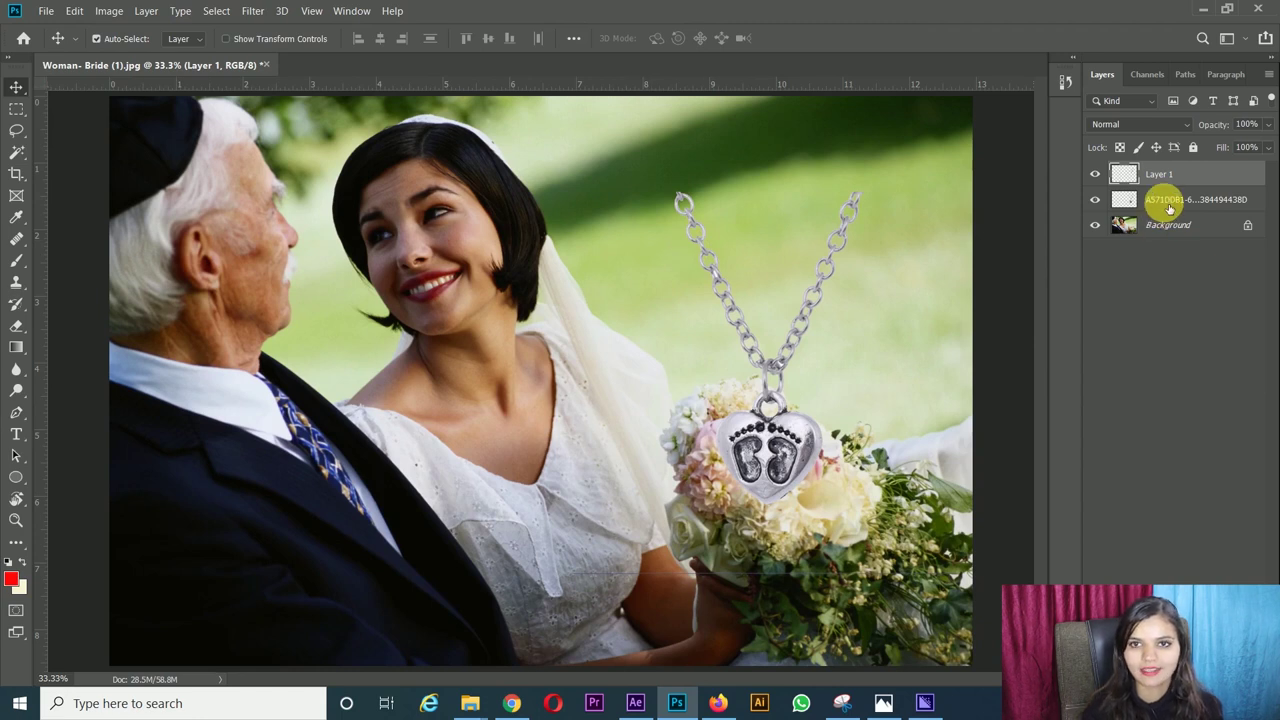
# Step: Scale the necklace and Layer 1 together to about 64% and move them onto the bride's neck
pyautogui.keyDown('ctrl'); pyautogui.click(1168, 207); pyautogui.keyUp('ctrl')
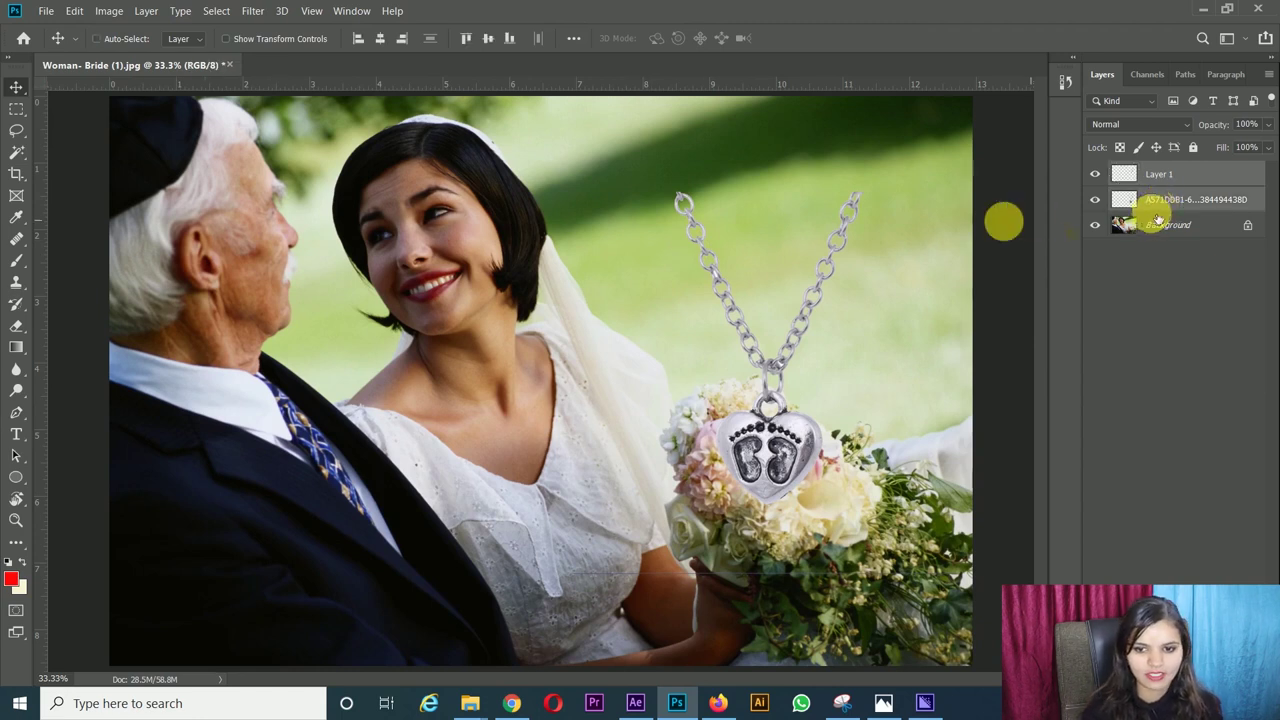
pyautogui.hotkey('ctrl', 't')
pyautogui.moveTo(957, 191); pyautogui.dragTo(893, 268)
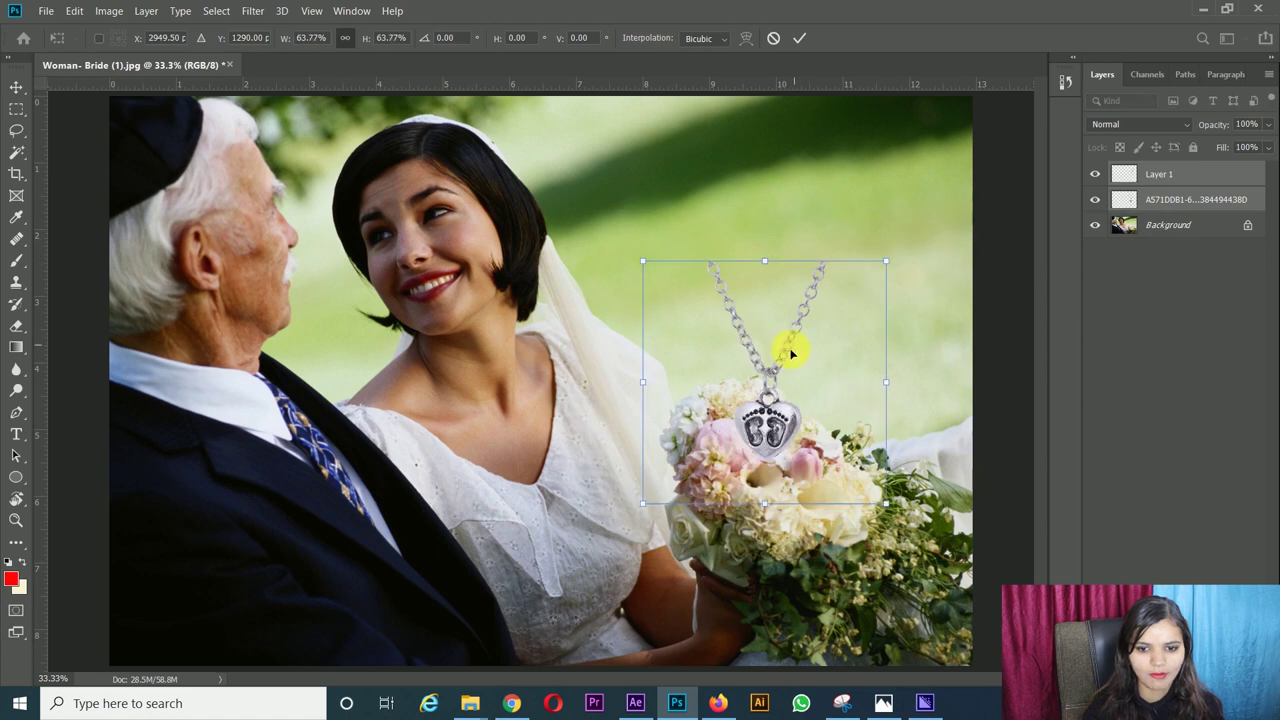
pyautogui.moveTo(791, 349); pyautogui.dragTo(588, 398)
pyautogui.moveTo(643, 349)
pyautogui.mouseDown()
pyautogui.moveTo(623, 351)
pyautogui.moveTo(628, 366)
pyautogui.mouseUp()
pyautogui.press('Return')
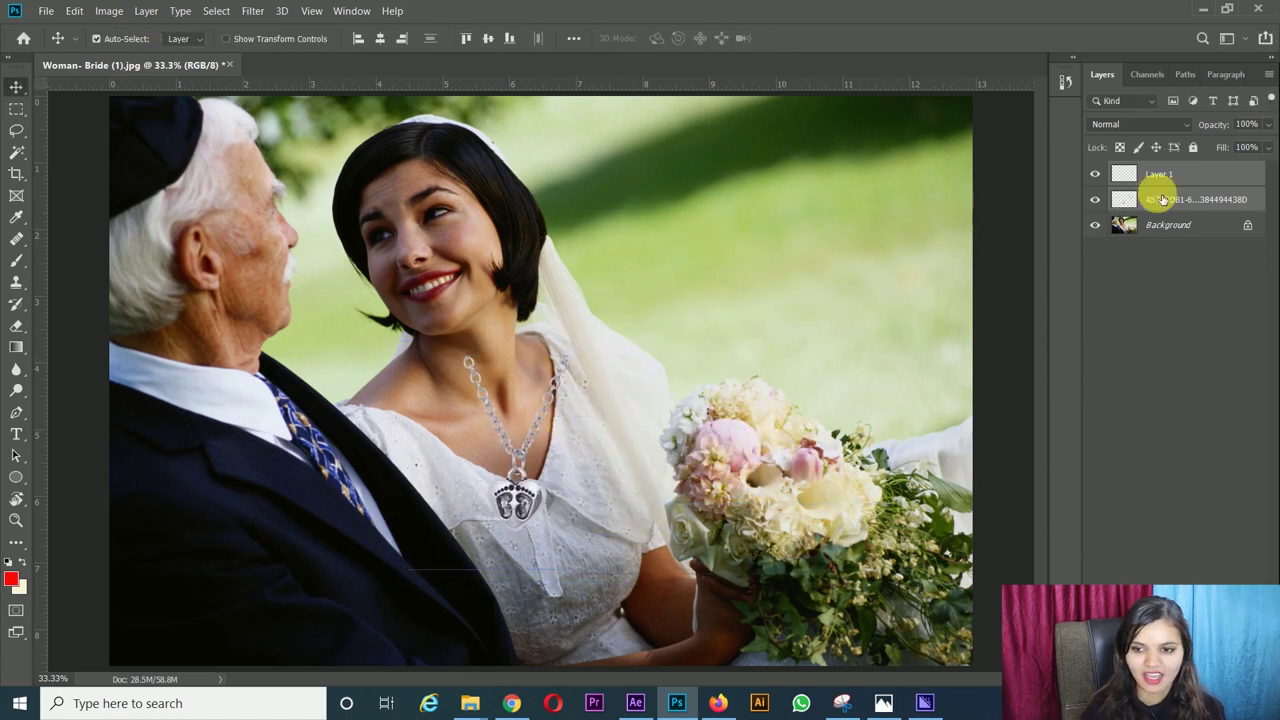
# Step: Move the separated Layer 1 chain strand up and to the right along the veil
pyautogui.click(1175, 177)
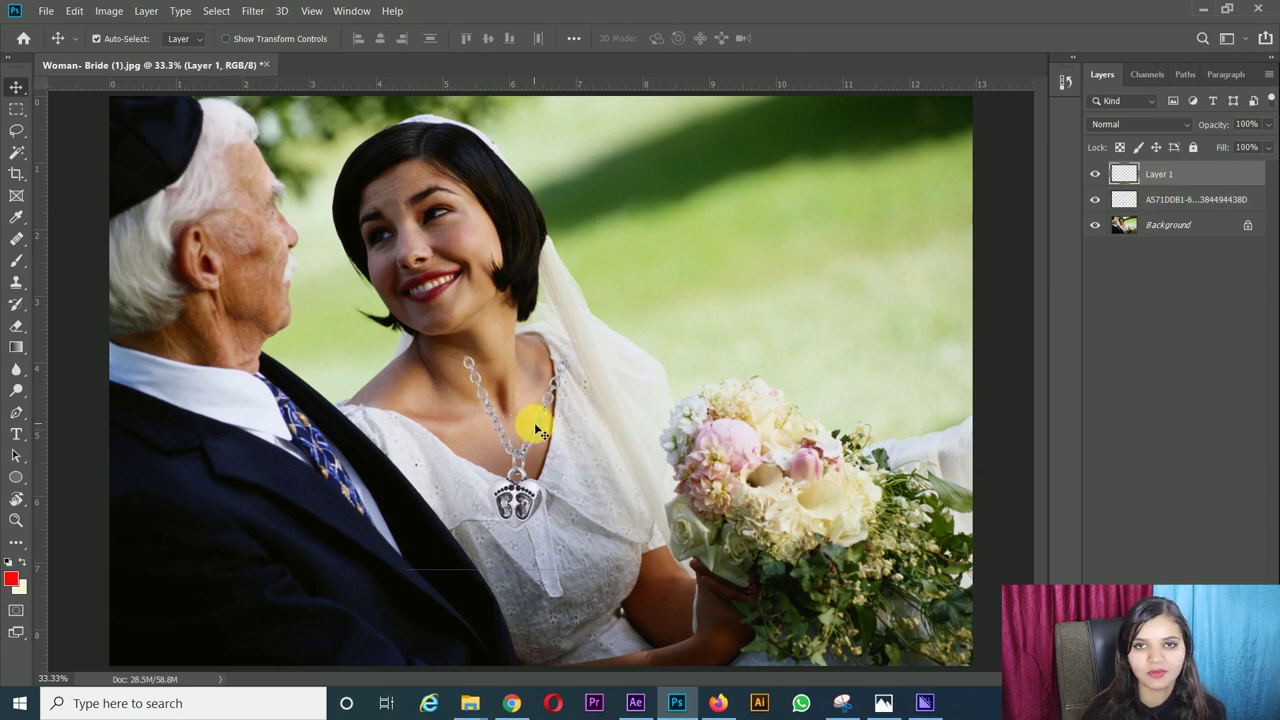
pyautogui.moveTo(537, 430); pyautogui.dragTo(576, 338)
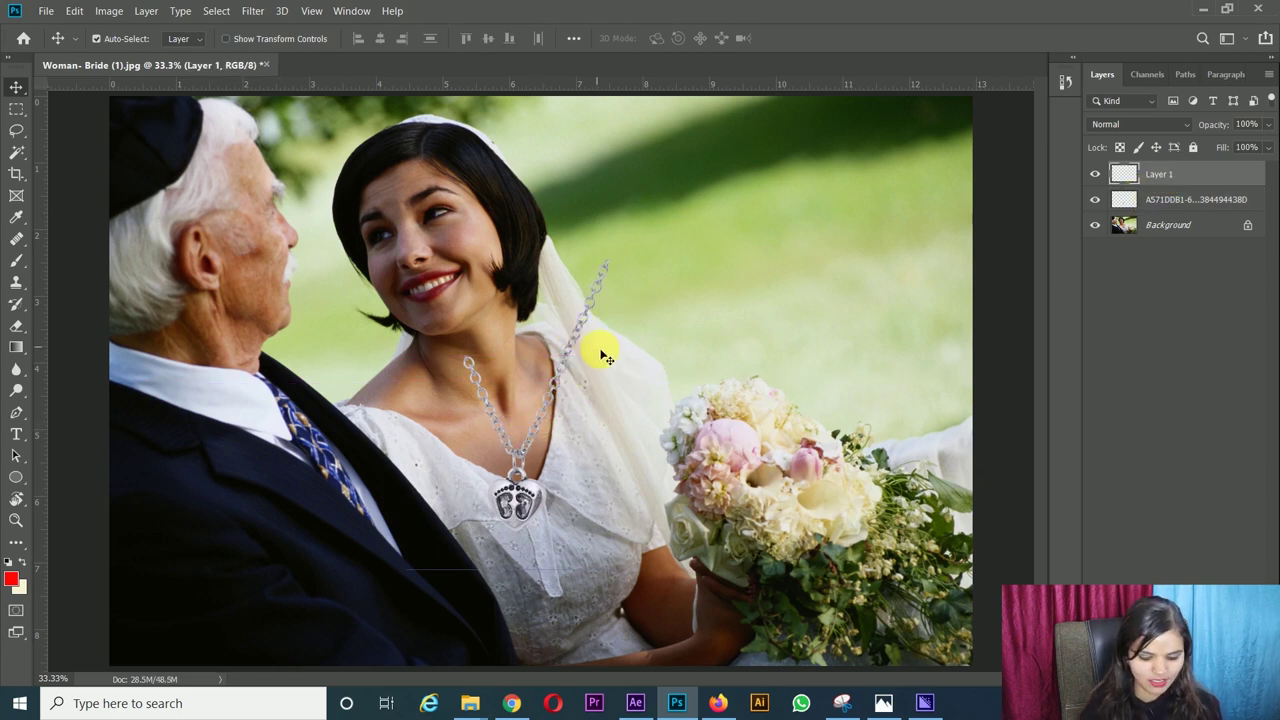
pyautogui.scroll(2, 600, 368)
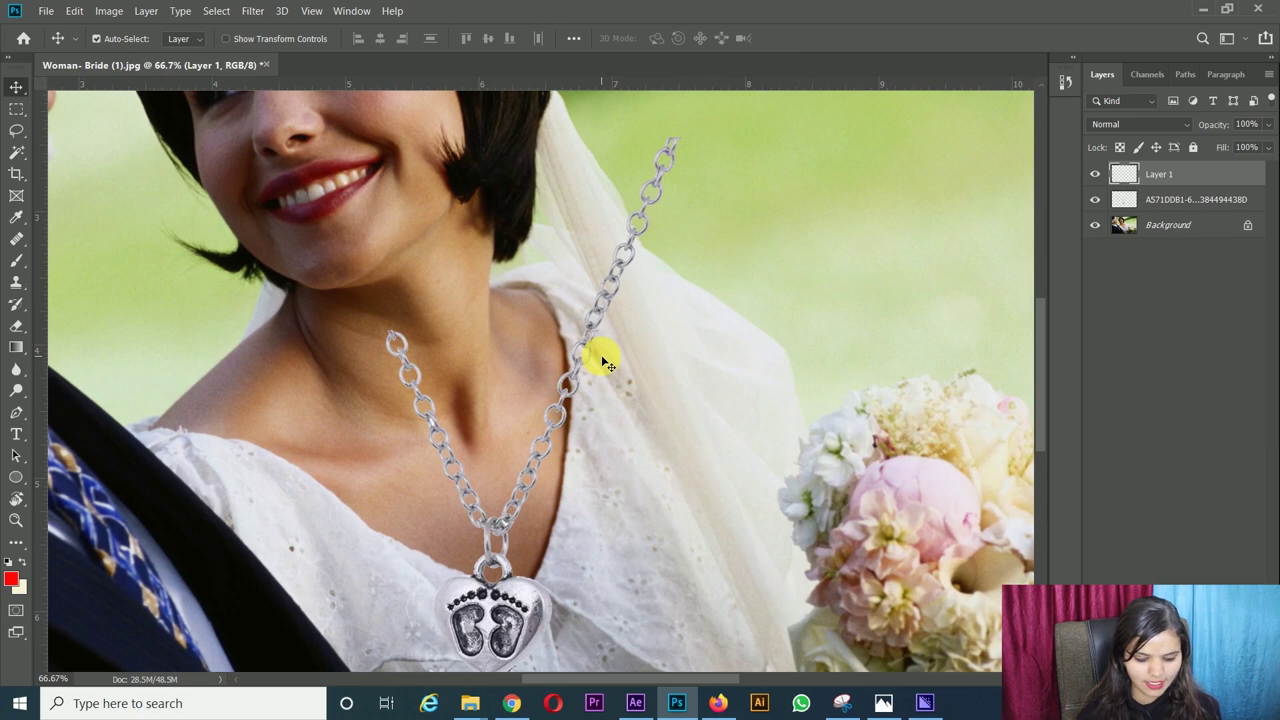
# Step: Extend the right strand upward with two copies of the chain piece
pyautogui.scroll(1, 603, 362)
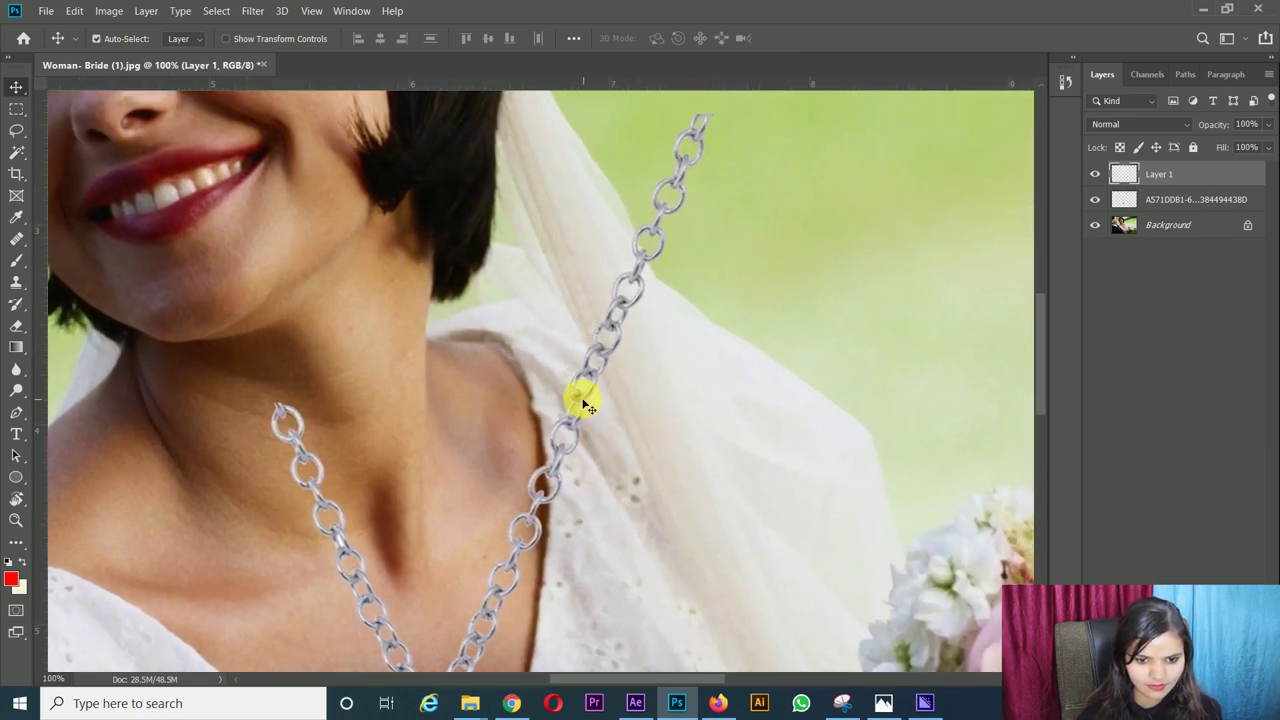
pyautogui.moveTo(586, 404); pyautogui.dragTo(594, 406)
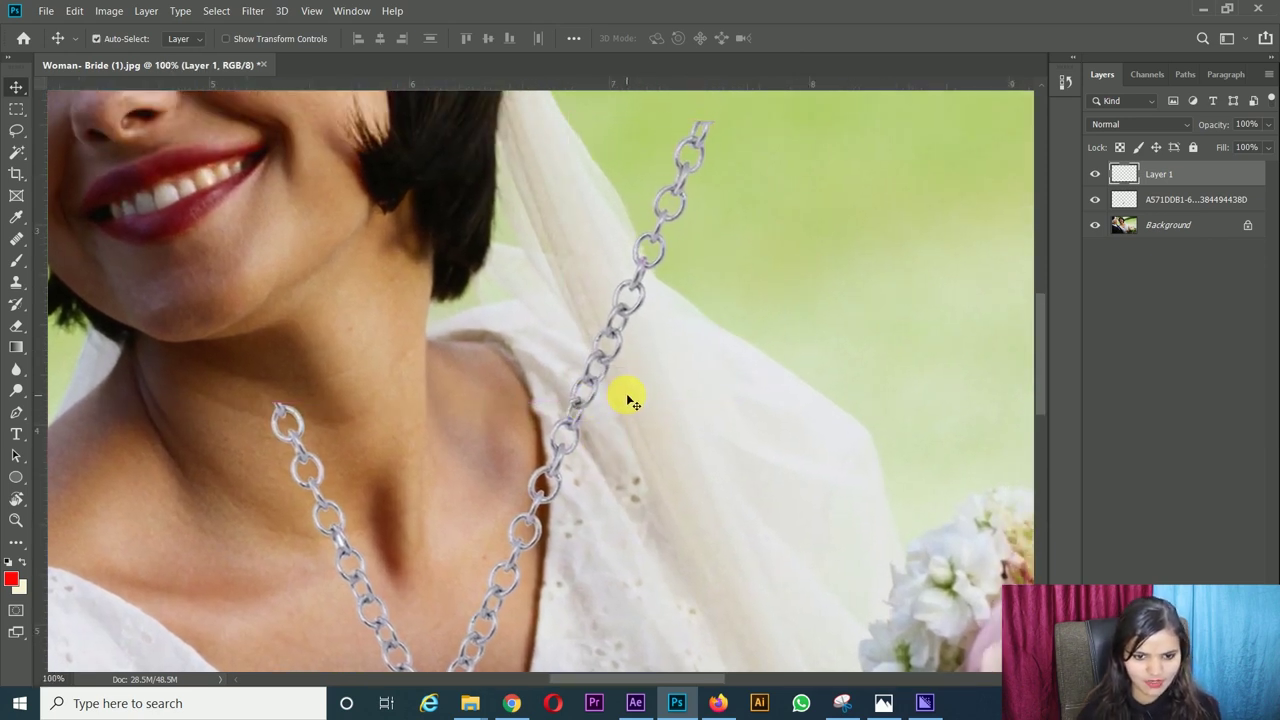
pyautogui.scroll(5, 628, 398)
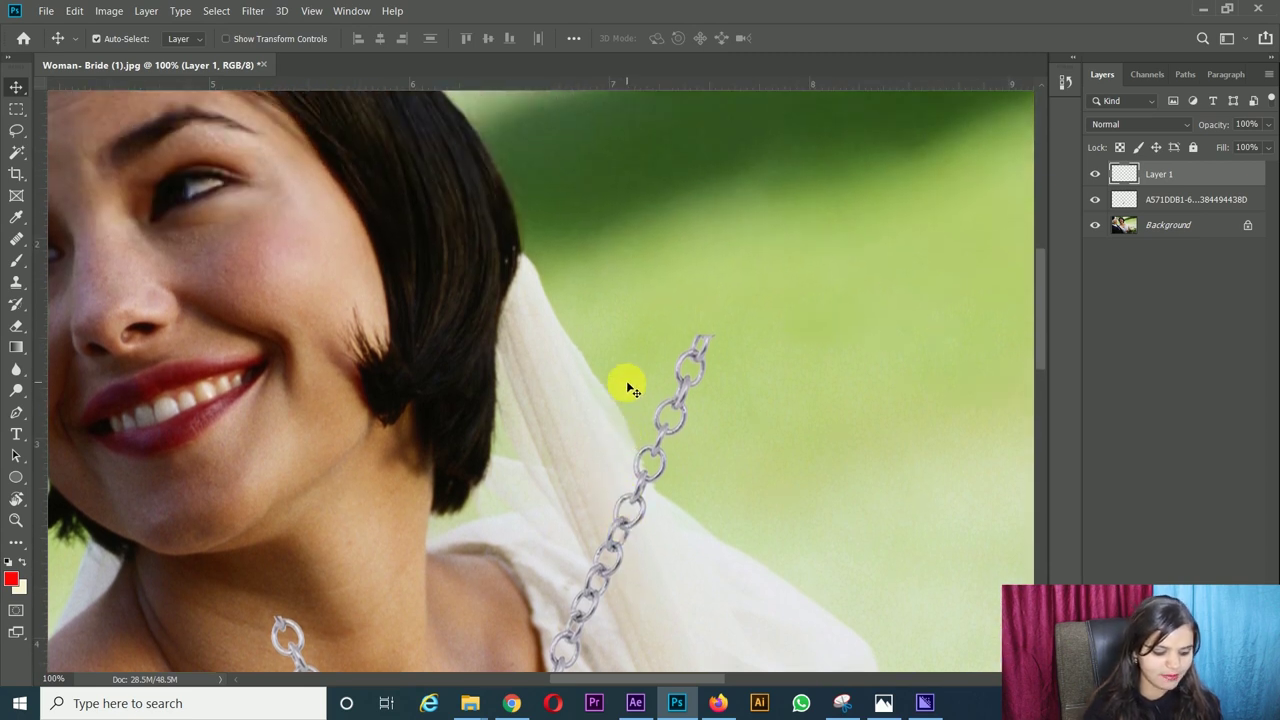
pyautogui.hotkey('ctrl', 'j')
pyautogui.moveTo(640, 491); pyautogui.dragTo(766, 206)
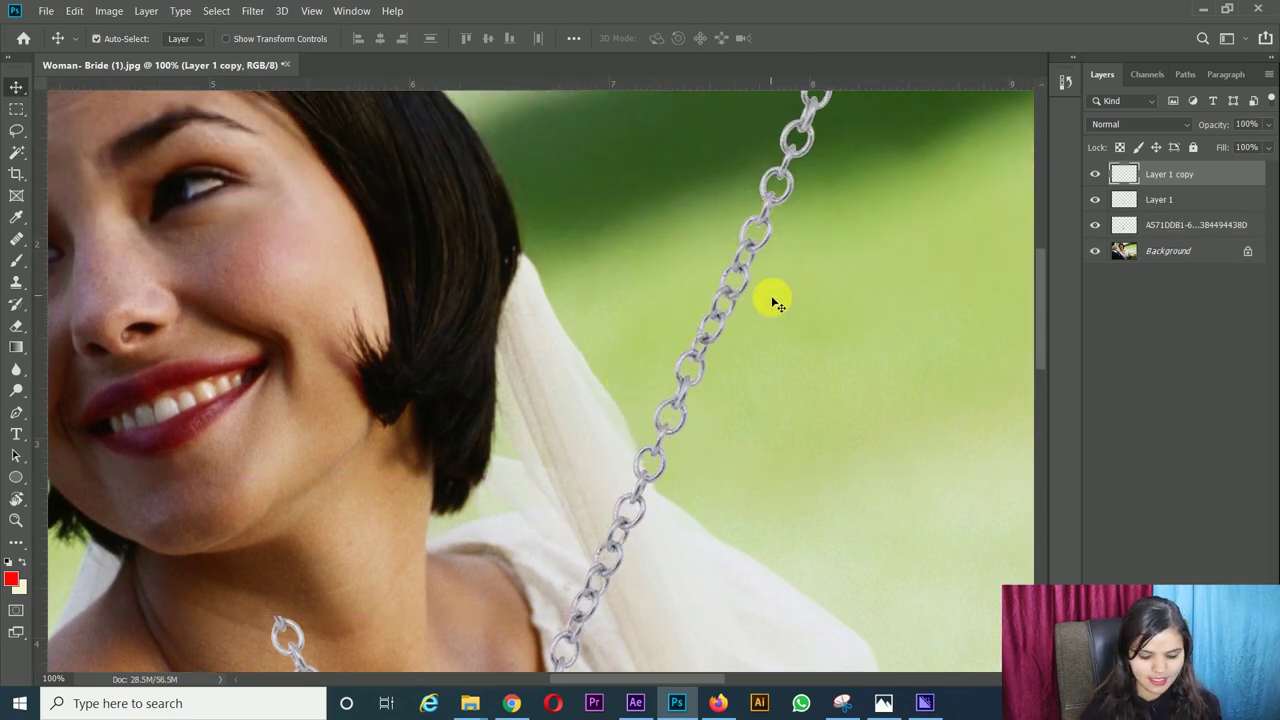
pyautogui.scroll(-2, 778, 305)
pyautogui.scroll(-2, 771, 297)
pyautogui.scroll(-1, 697, 323)
pyautogui.press('ctrl')
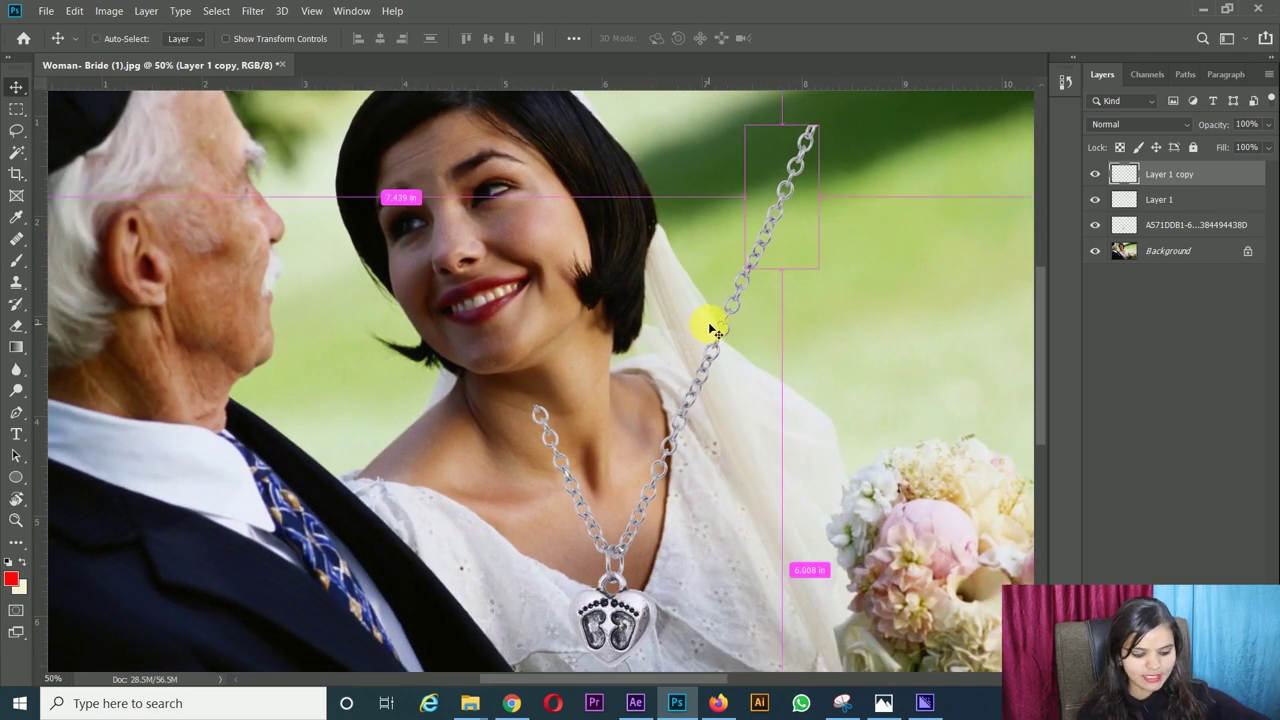
pyautogui.moveTo(718, 328); pyautogui.dragTo(752, 290)
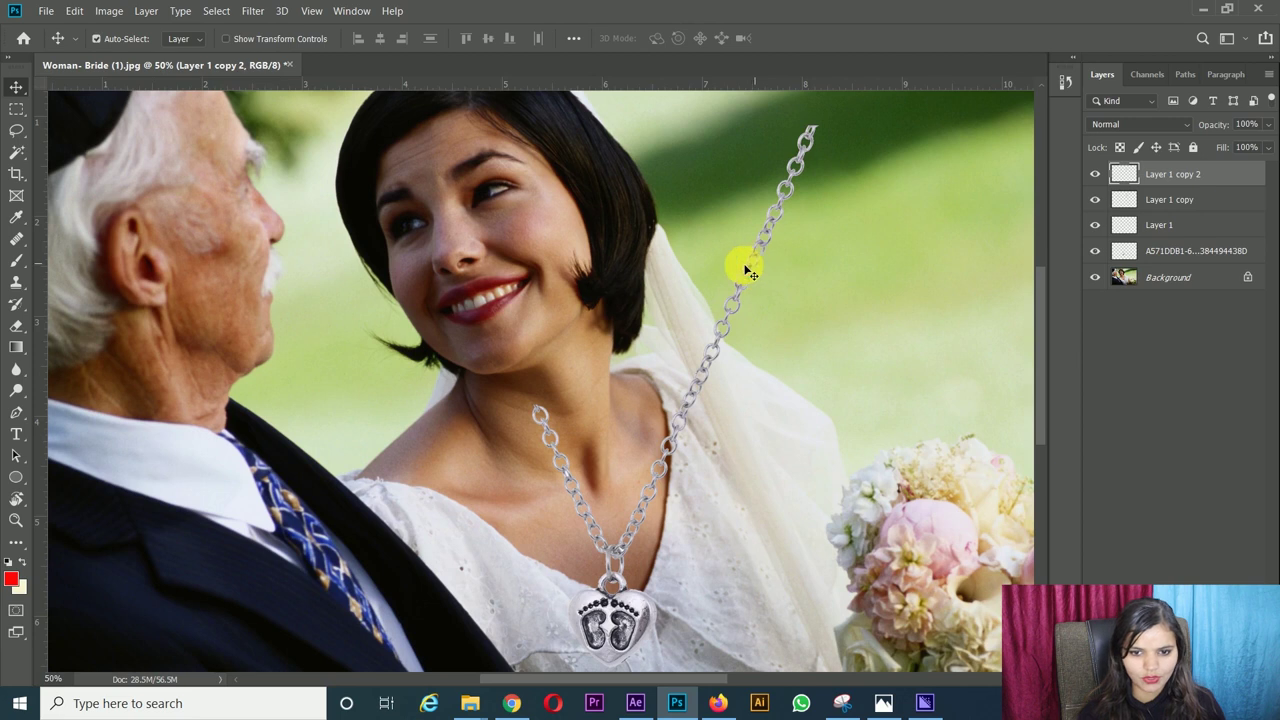
# Step: Move Layer 1 copy 2 to the left side and flip it horizontally along the neck
pyautogui.click(1157, 177)
pyautogui.keyDown('shift'); pyautogui.click(1159, 225); pyautogui.keyUp('shift')
pyautogui.moveTo(748, 266); pyautogui.dragTo(716, 274)
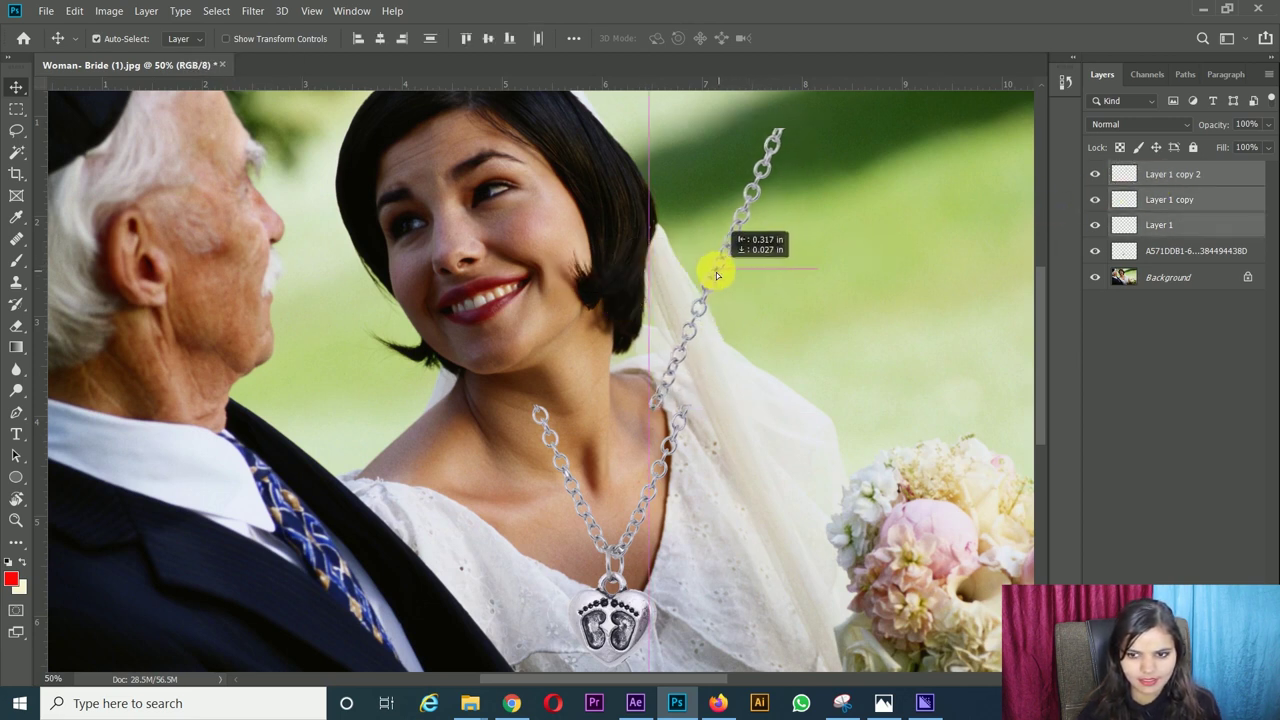
pyautogui.hotkey('ctrl', 'z')
pyautogui.click(1218, 176)
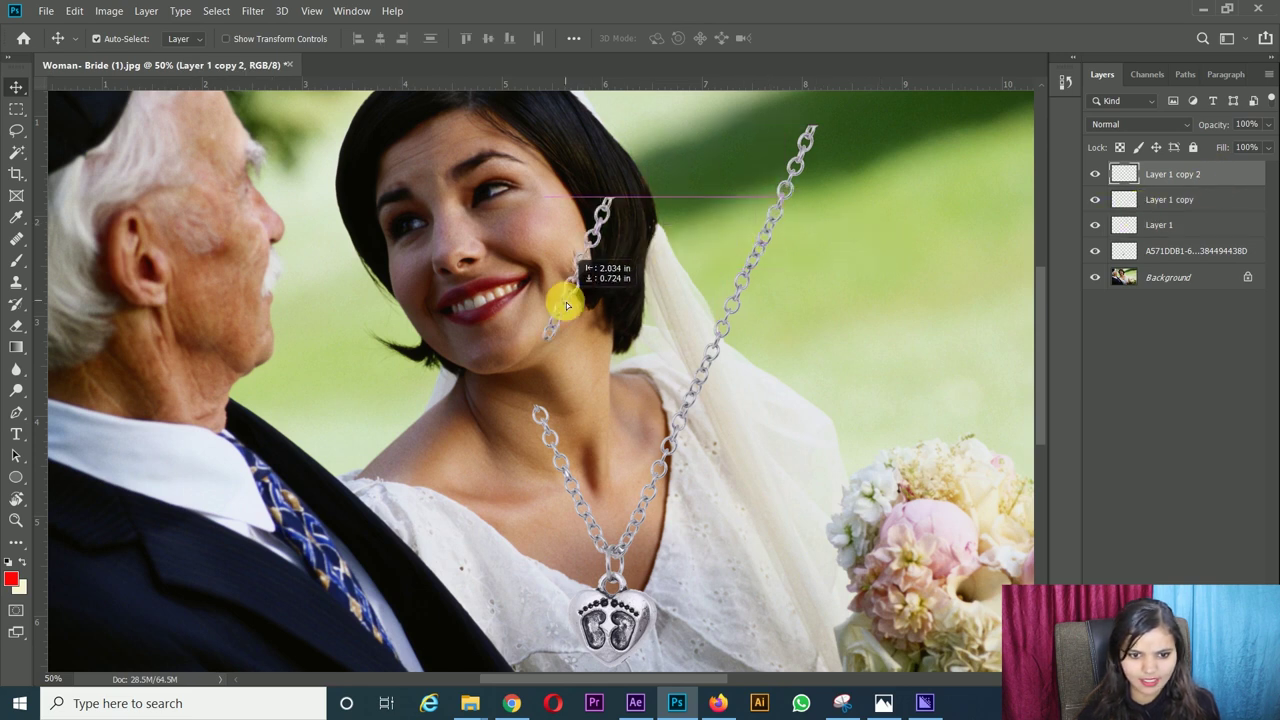
pyautogui.moveTo(771, 224); pyautogui.dragTo(563, 360)
pyautogui.hotkey('ctrl', 't')
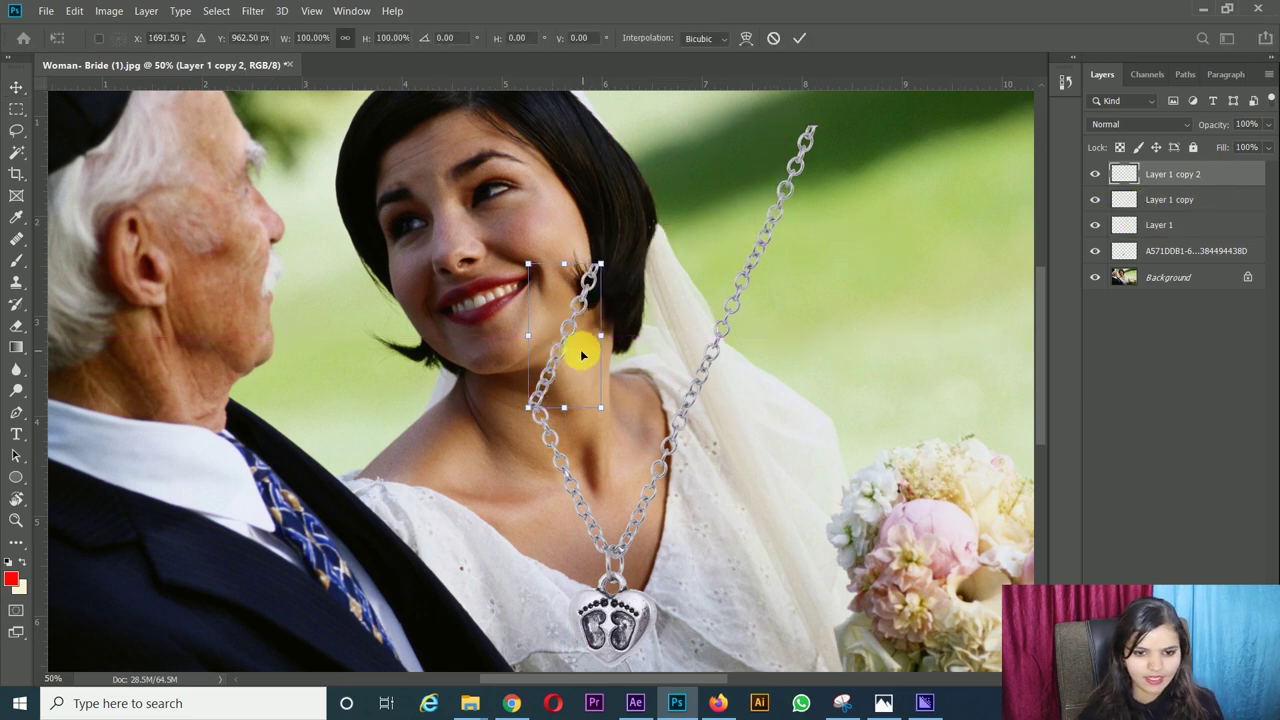
pyautogui.rightClick(572, 350)
pyautogui.click(631, 557)
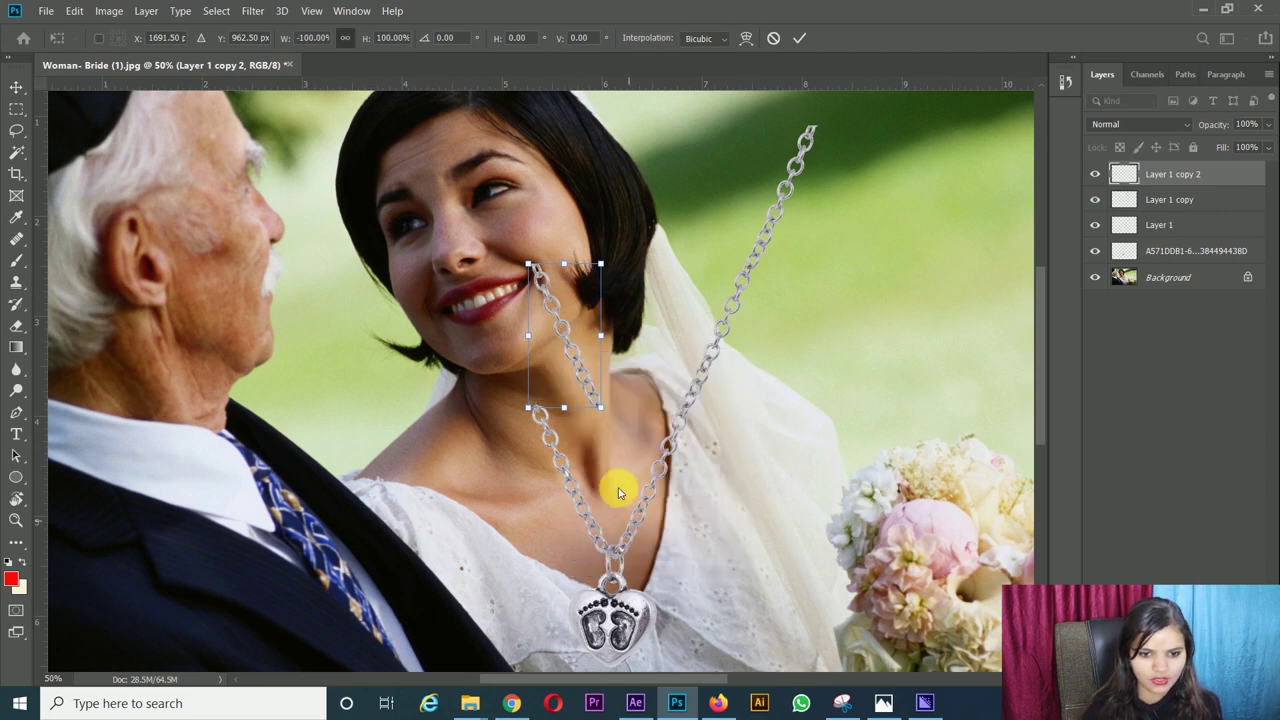
pyautogui.moveTo(583, 383); pyautogui.dragTo(518, 383)
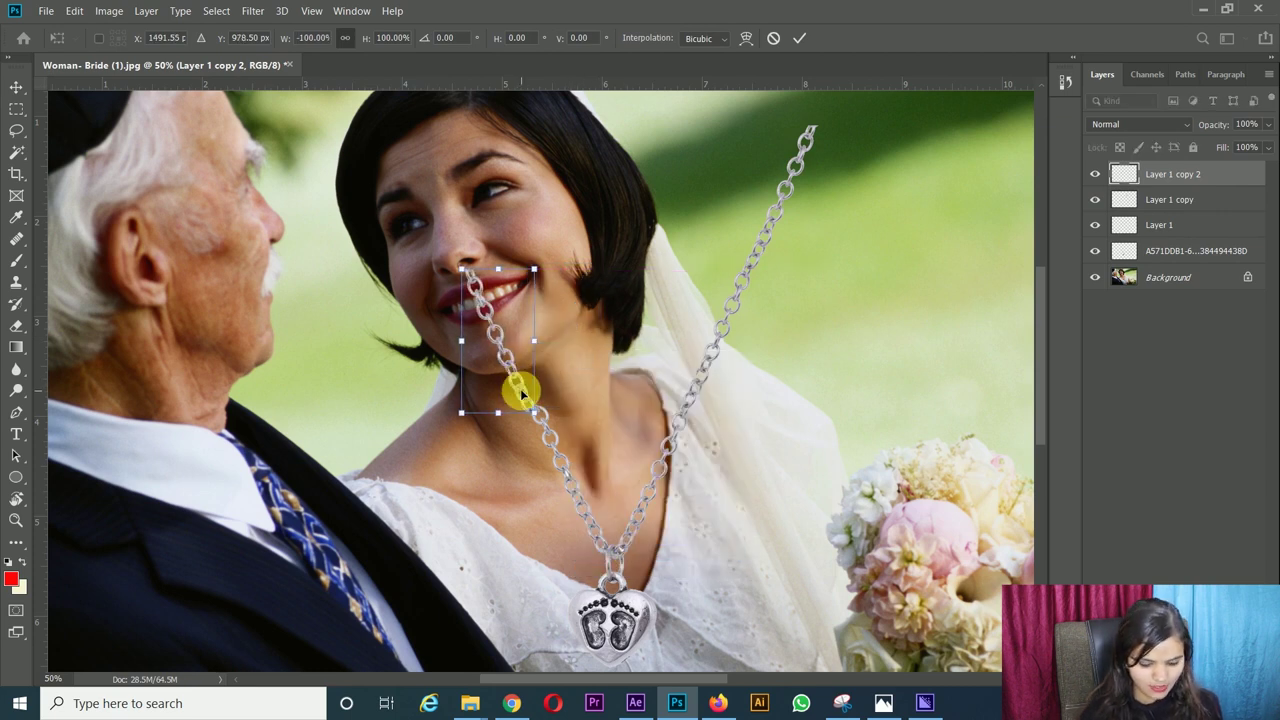
pyautogui.press('Return')
# Step: Join the mirrored piece to the chain and add another copy extending the left strand
pyautogui.scroll(1, 565, 430)
pyautogui.scroll(2, 565, 430)
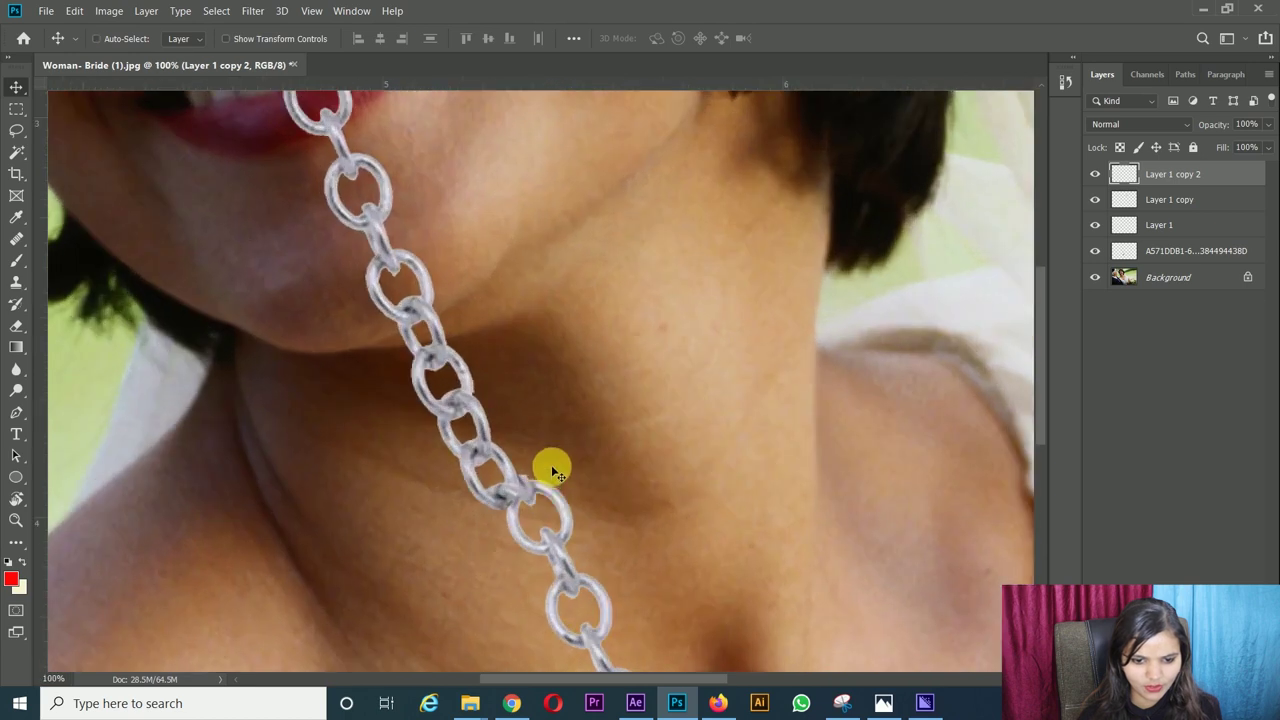
pyautogui.moveTo(520, 494); pyautogui.dragTo(533, 484)
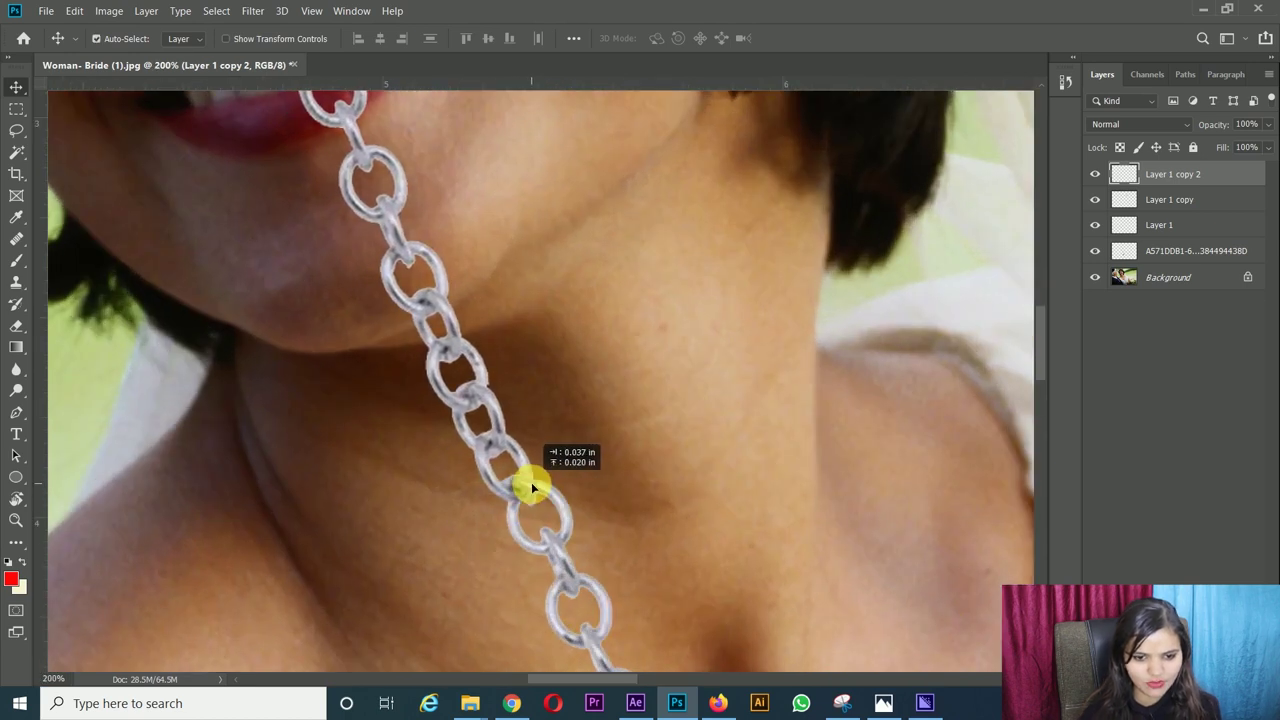
pyautogui.scroll(-1, 585, 477)
pyautogui.scroll(-1, 580, 463)
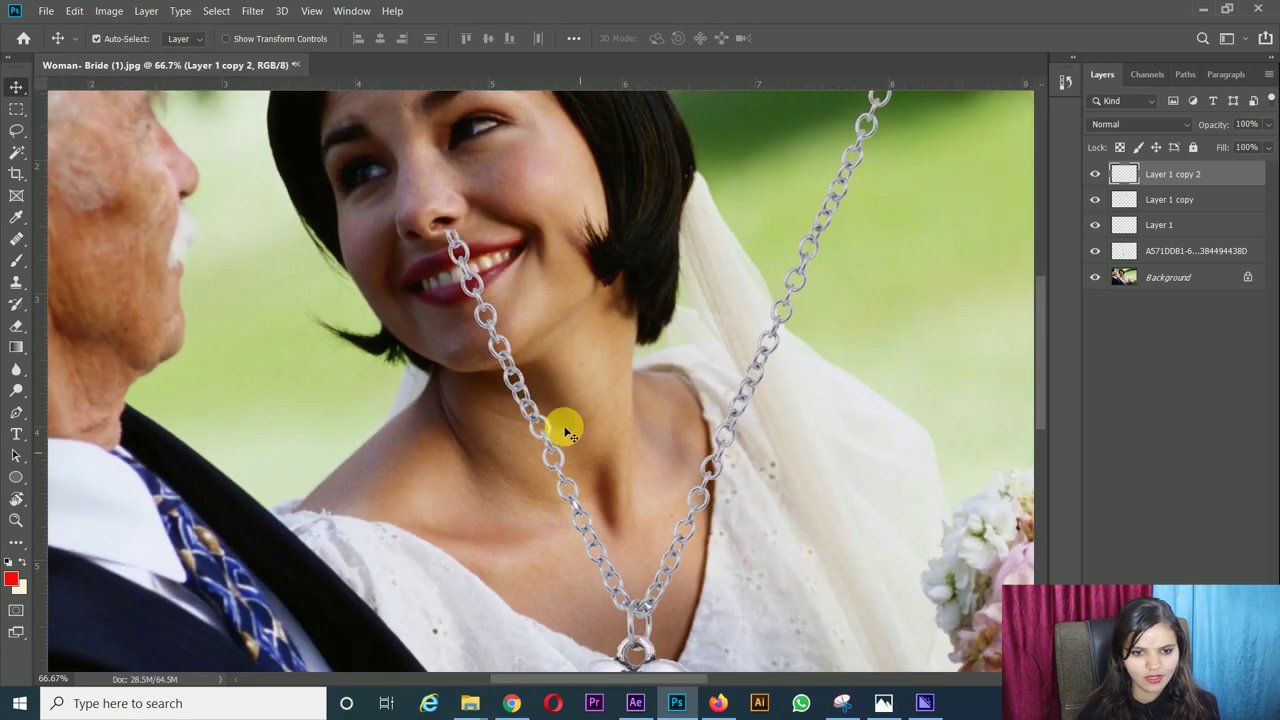
pyautogui.press('ctrl')
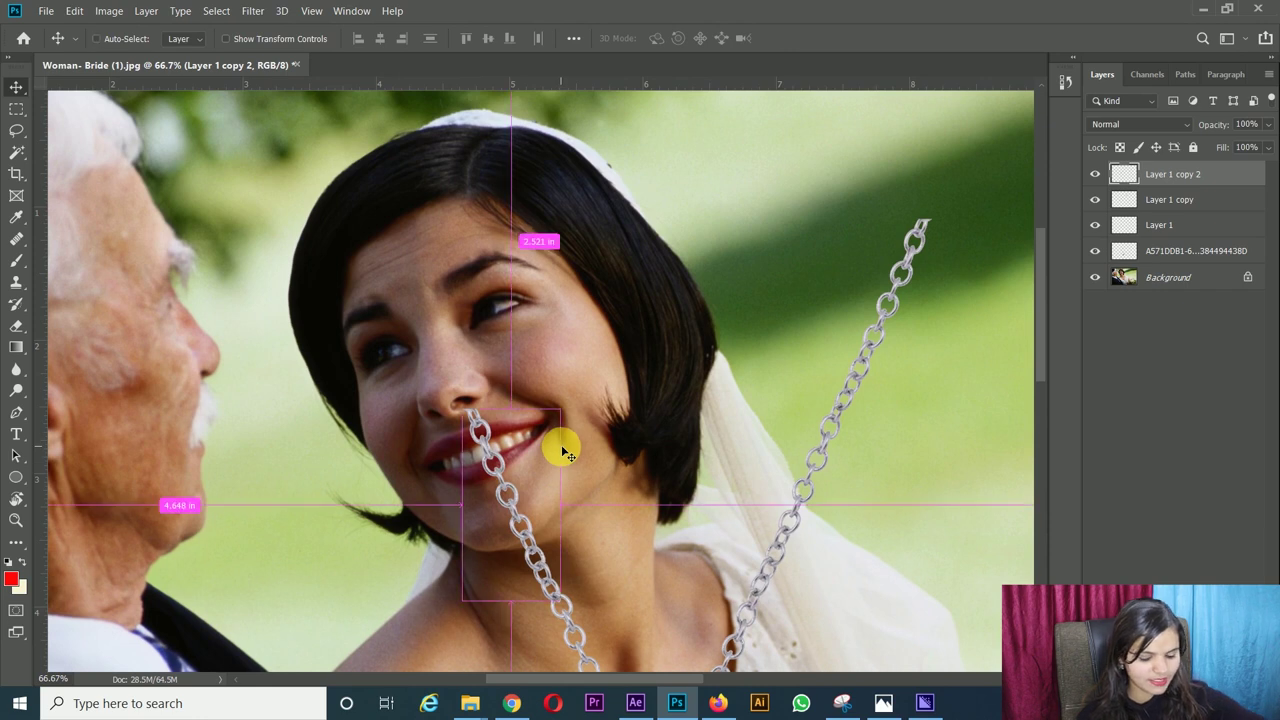
pyautogui.moveTo(565, 453)
pyautogui.mouseDown()
pyautogui.moveTo(530, 490)
pyautogui.moveTo(444, 332)
pyautogui.mouseUp()
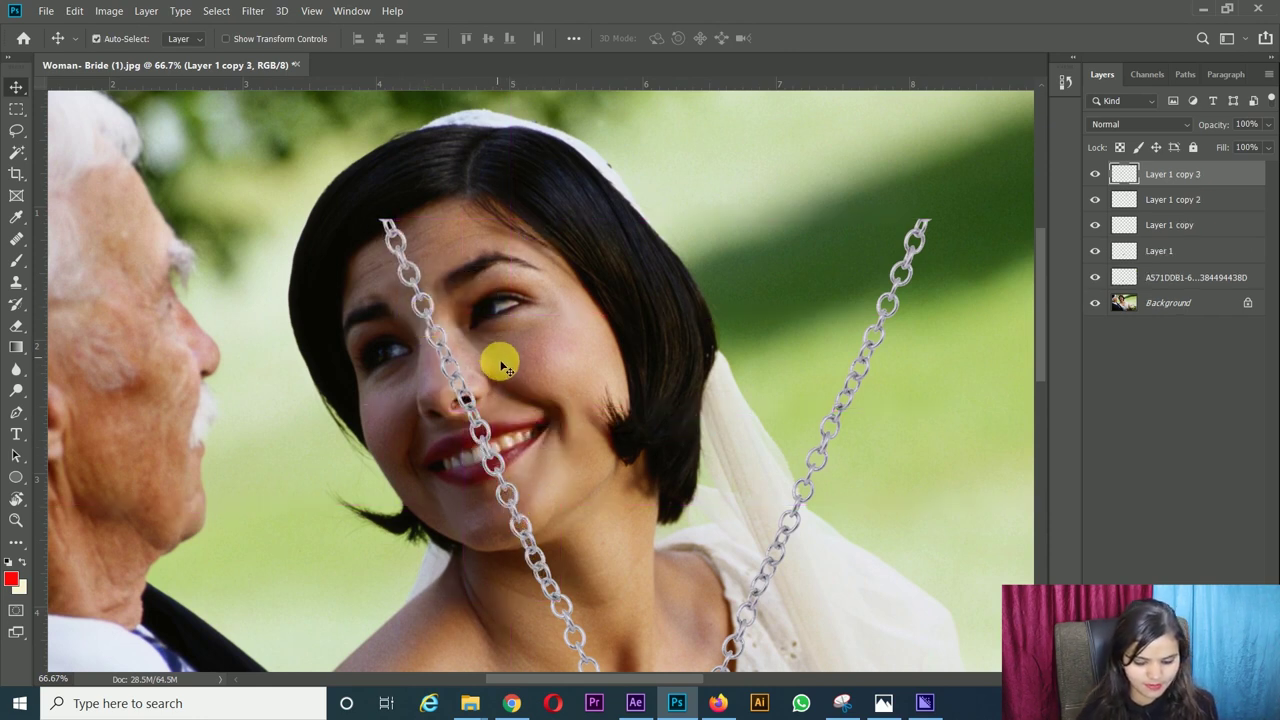
pyautogui.hotkey('ctrl', '0')
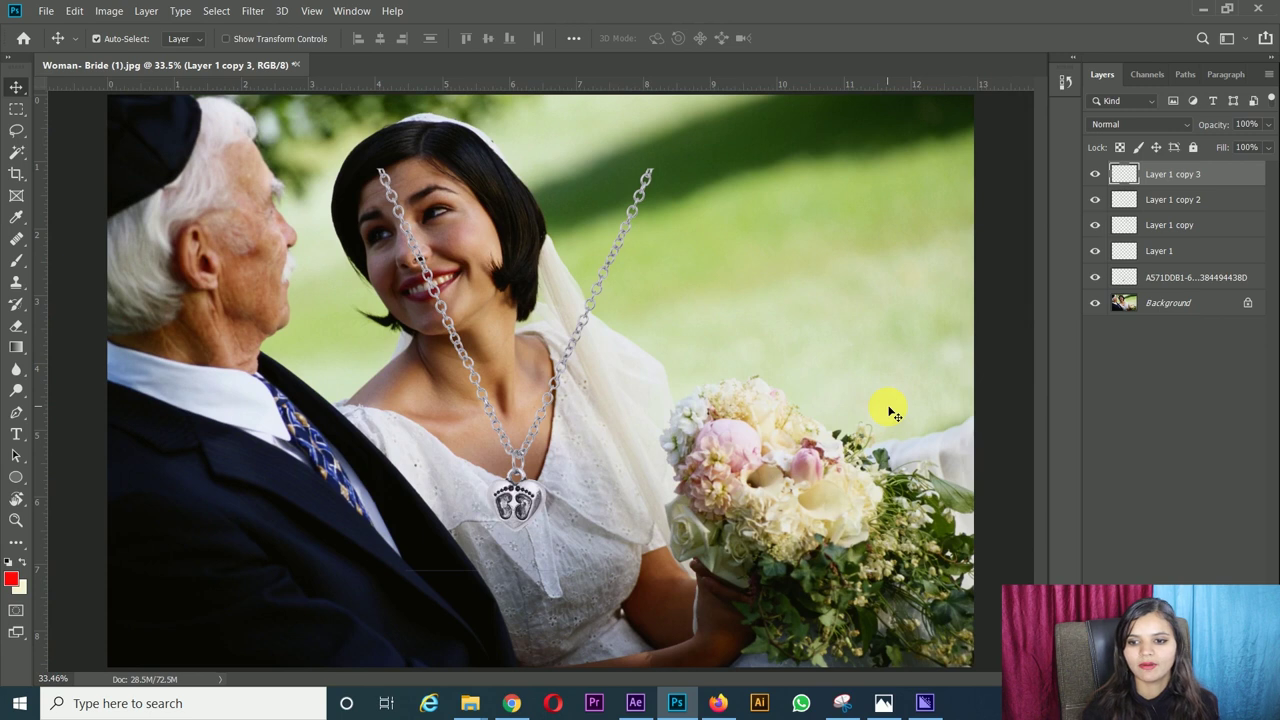
pyautogui.keyDown('shift'); pyautogui.click(1183, 281); pyautogui.keyUp('shift')
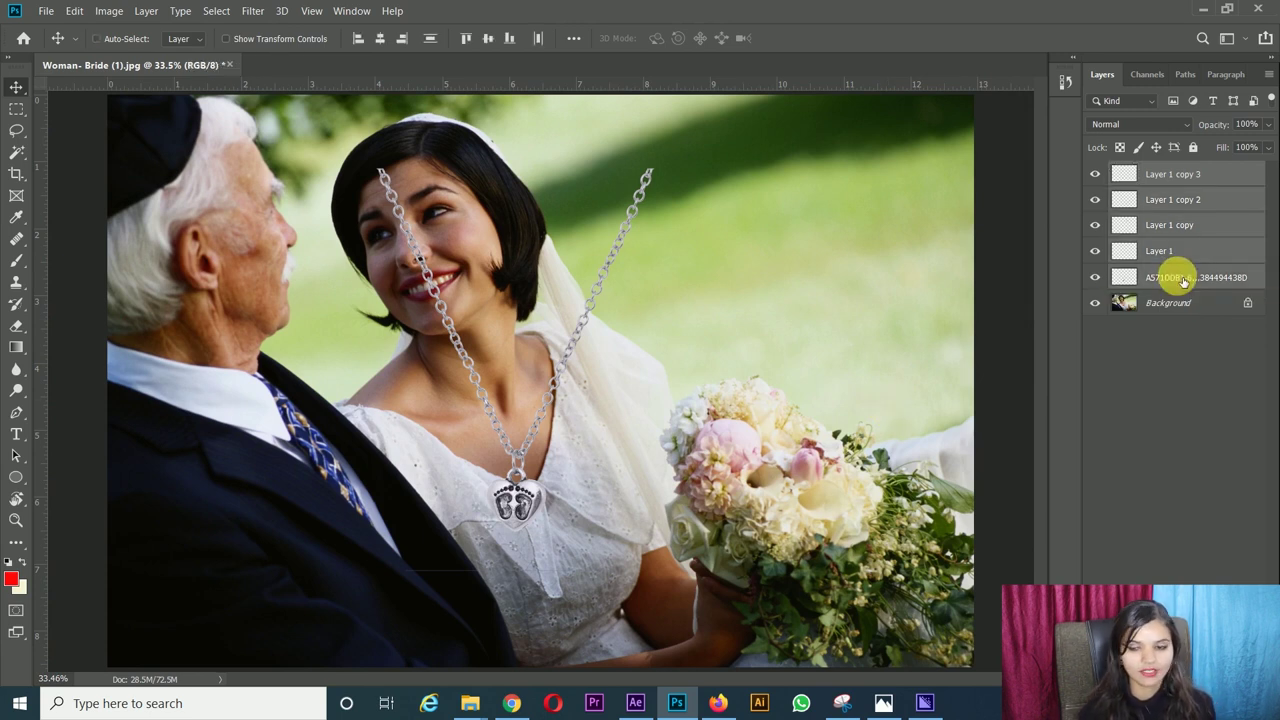
# Step: Merge the necklace pieces into one layer and roughly shrink, tilt and move it to the neckline
pyautogui.hotkey('ctrl', 'e')
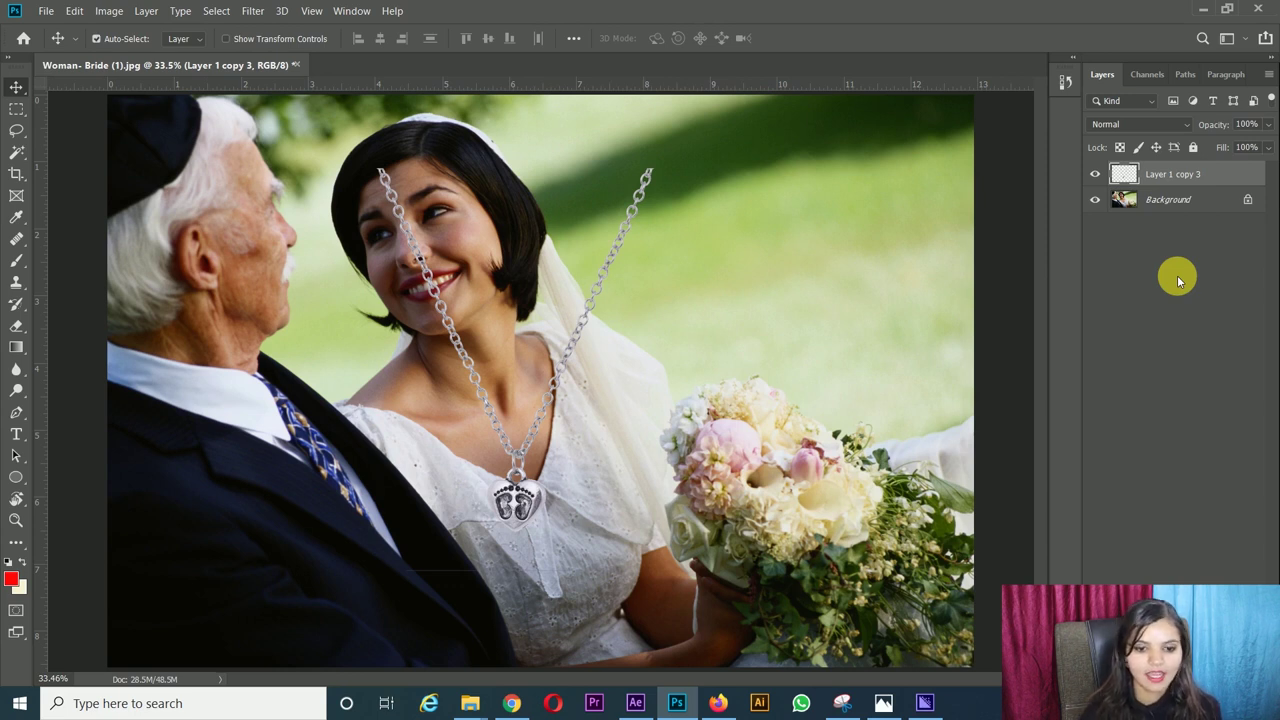
pyautogui.hotkey('ctrl', 't')
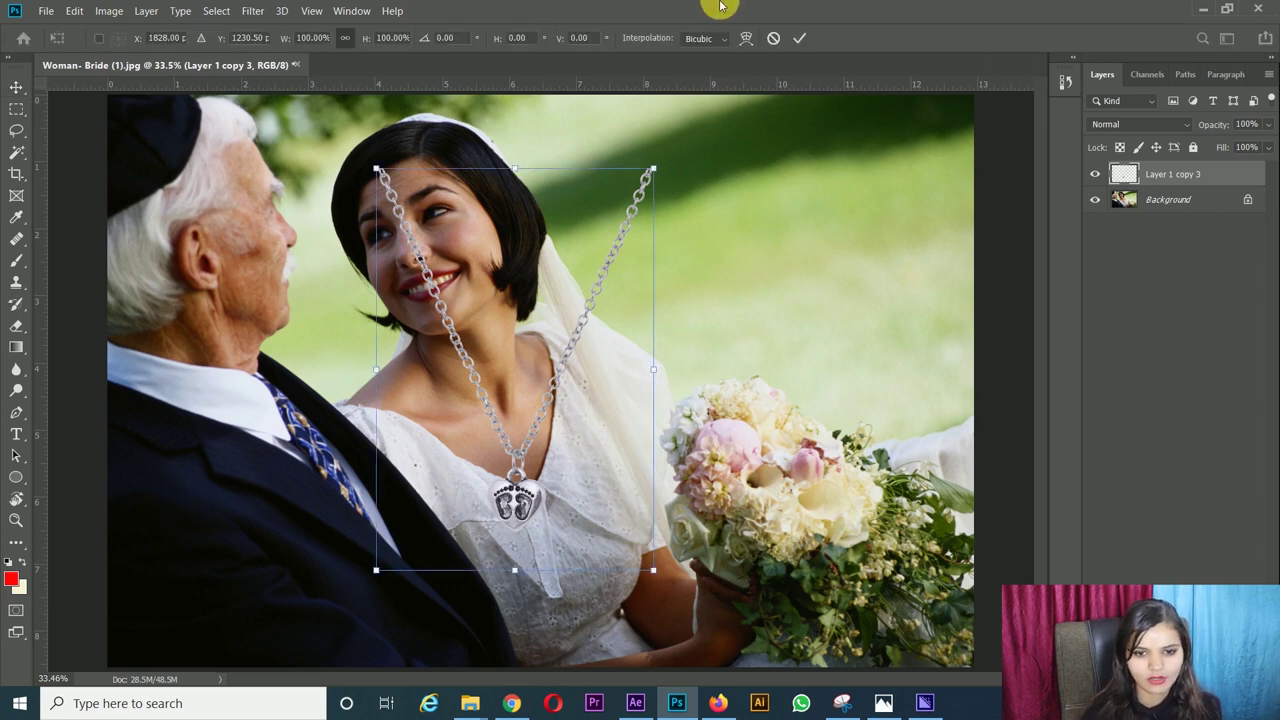
pyautogui.moveTo(660, 168); pyautogui.dragTo(570, 290)
pyautogui.moveTo(512, 385); pyautogui.dragTo(487, 437)
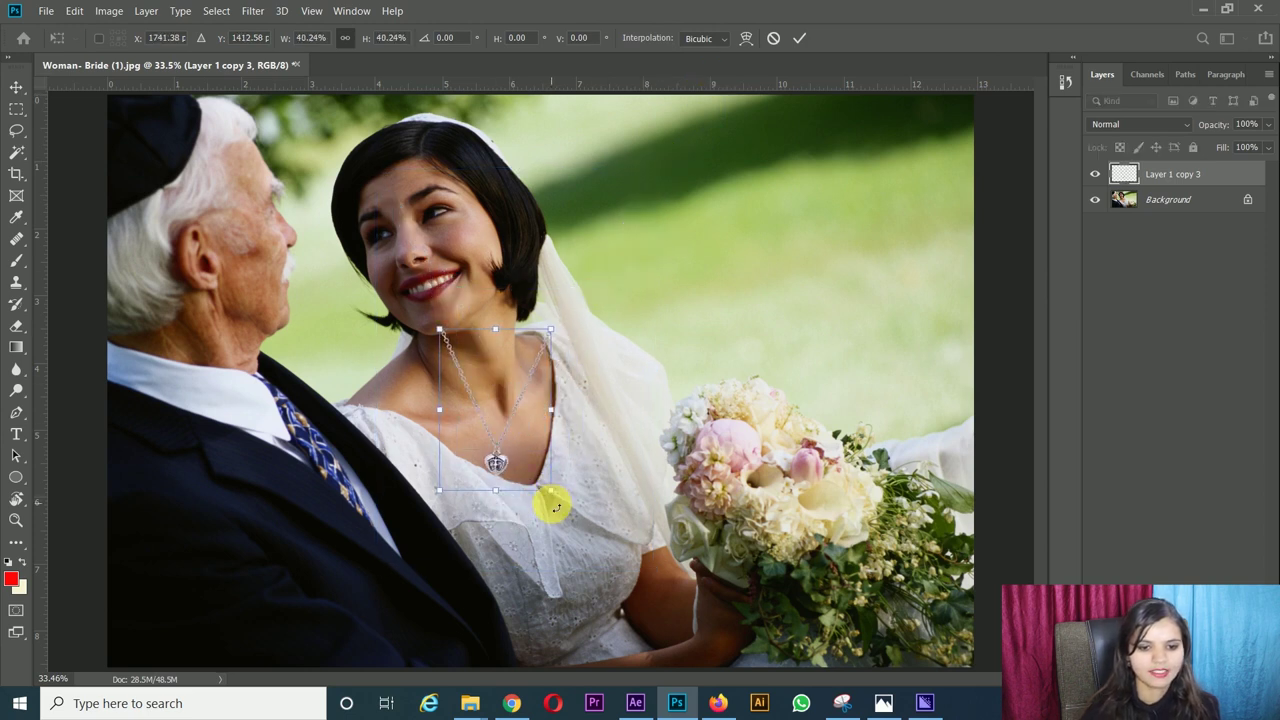
pyautogui.moveTo(555, 507); pyautogui.dragTo(583, 480)
pyautogui.moveTo(523, 449); pyautogui.dragTo(514, 443)
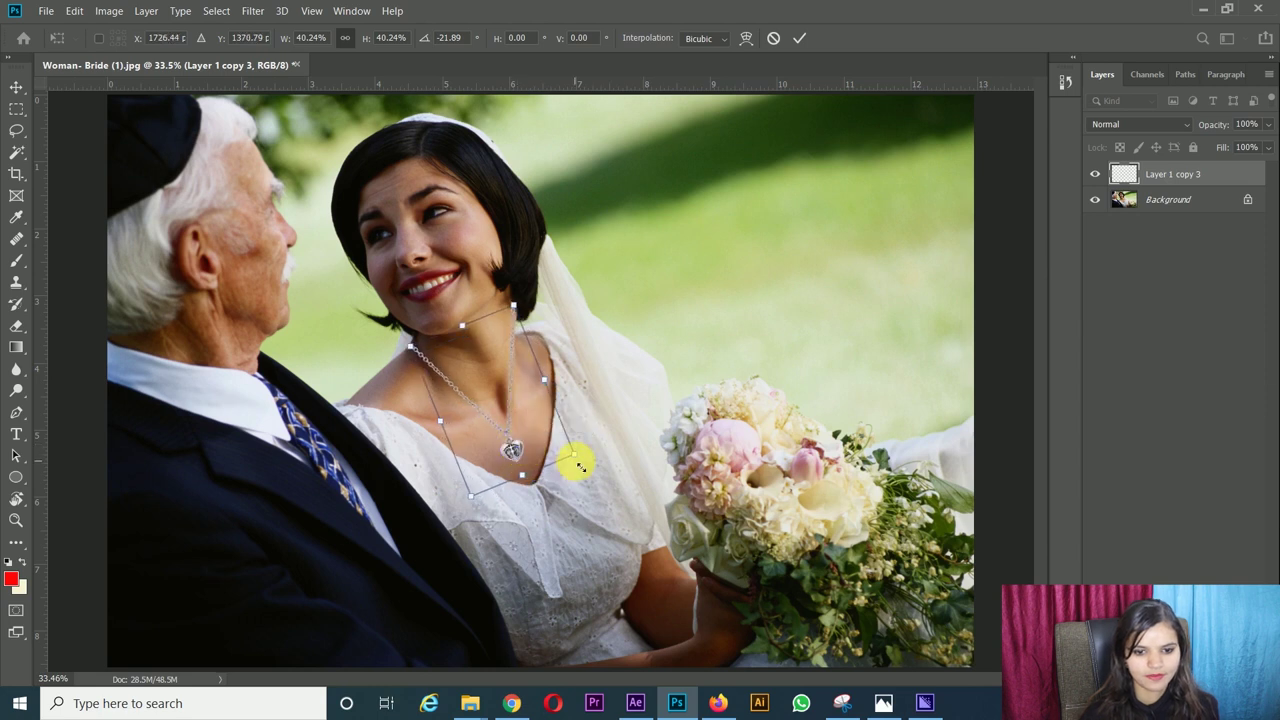
pyautogui.moveTo(578, 461); pyautogui.dragTo(576, 460)
pyautogui.press('Return')
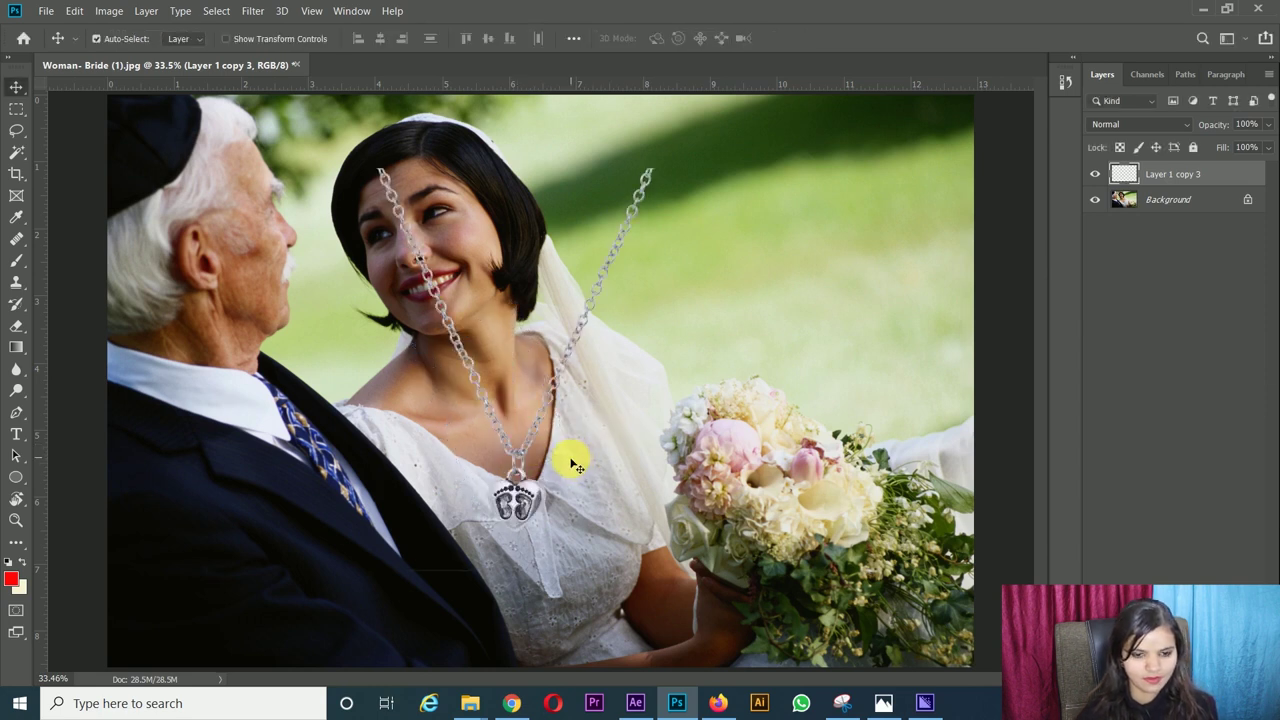
# Step: Refine the necklace to 96.84% size, with both strands resting on the bride's neck
pyautogui.hotkey('ctrl', '+')
pyautogui.hotkey('ctrl', '+')
pyautogui.hotkey('ctrl', 't')
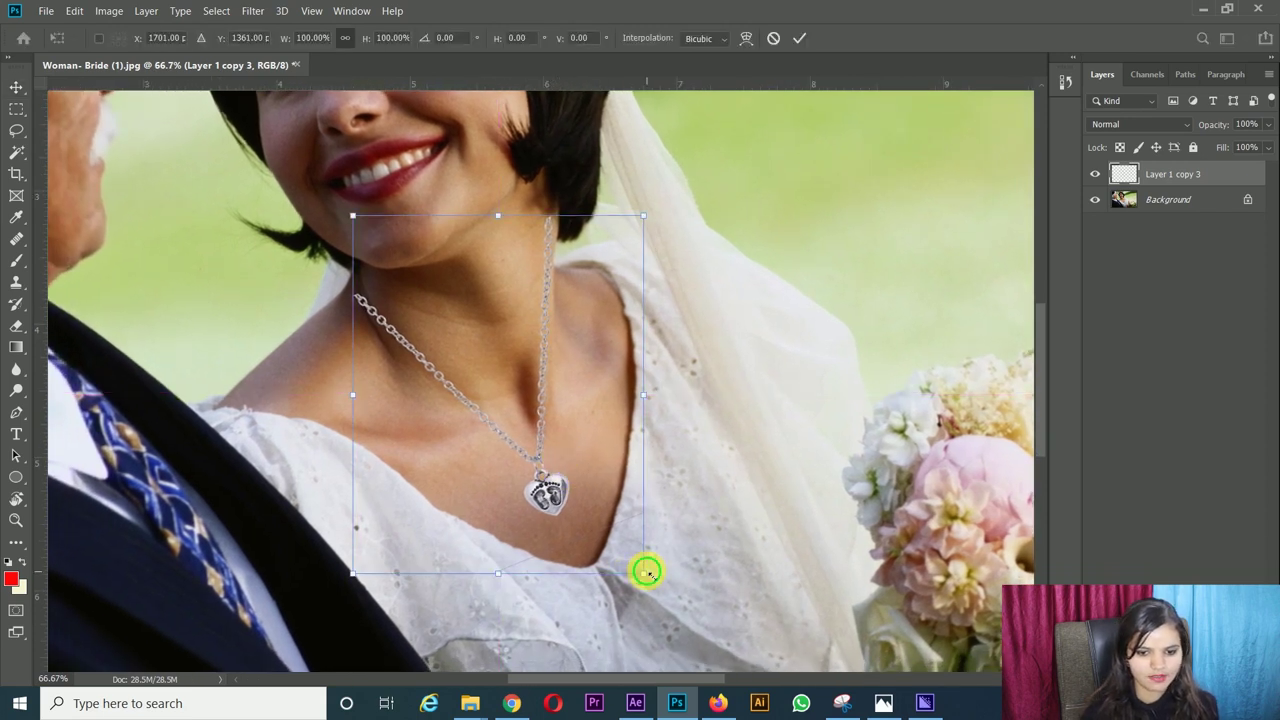
pyautogui.moveTo(647, 571); pyautogui.dragTo(617, 543)
pyautogui.moveTo(566, 503); pyautogui.dragTo(516, 450)
pyautogui.moveTo(514, 343); pyautogui.dragTo(526, 364)
pyautogui.moveTo(604, 232); pyautogui.dragTo(613, 218)
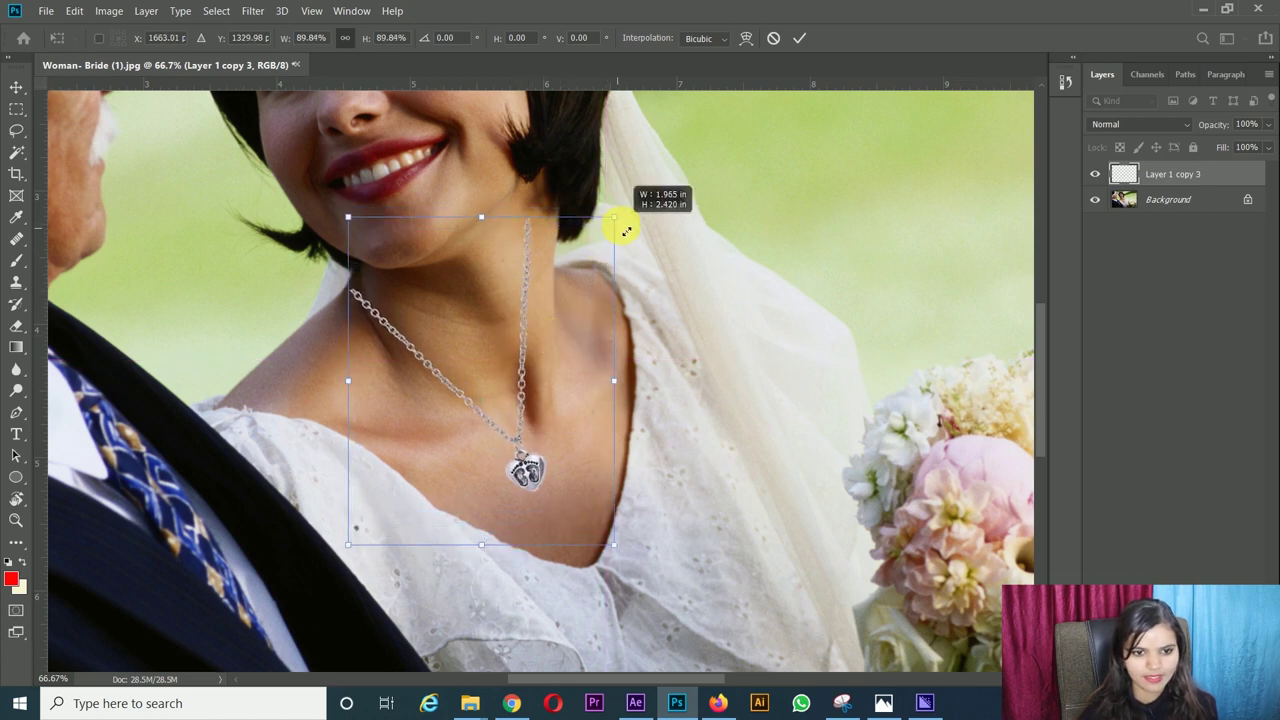
pyautogui.moveTo(528, 342); pyautogui.dragTo(533, 340)
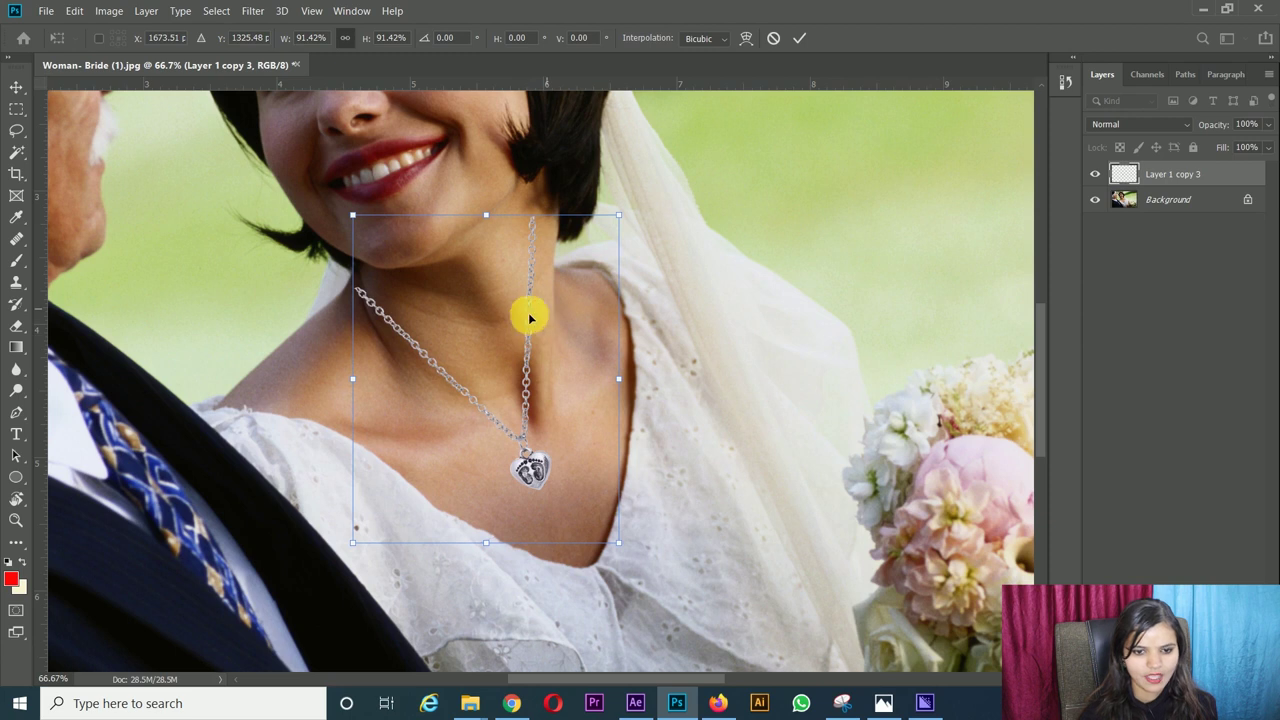
pyautogui.moveTo(624, 221); pyautogui.dragTo(639, 219)
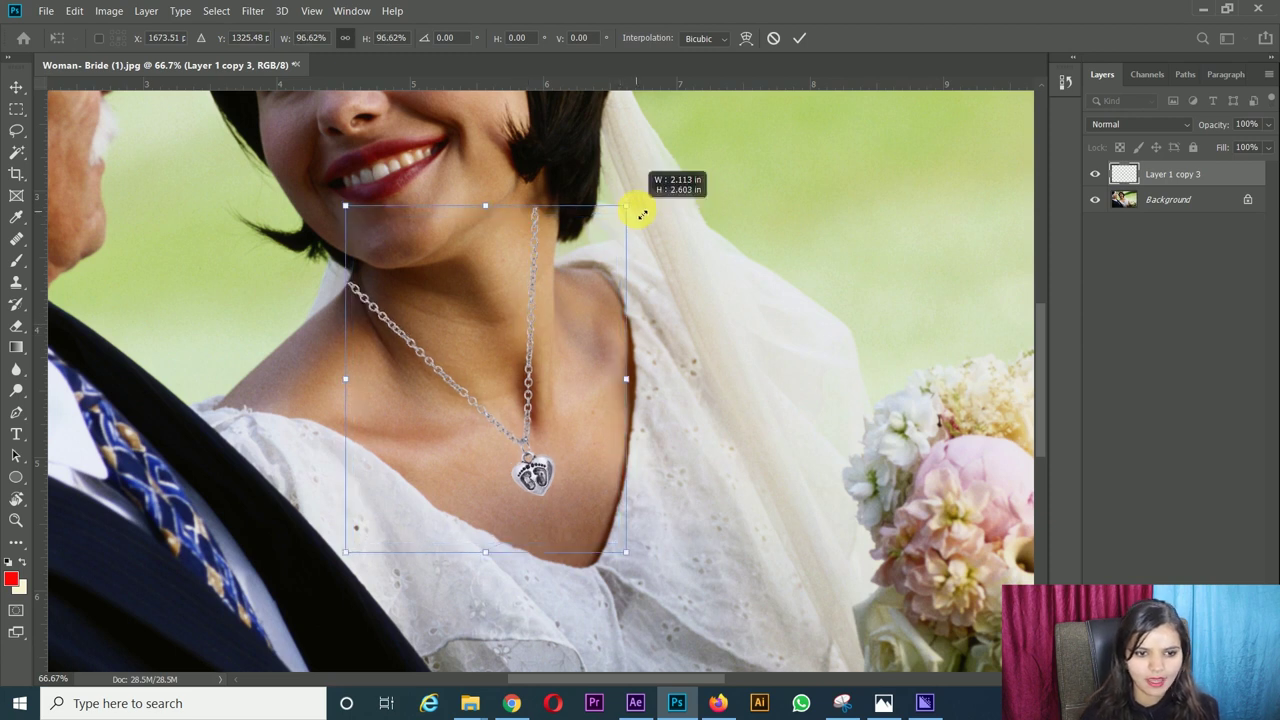
pyautogui.moveTo(639, 219); pyautogui.dragTo(641, 218)
pyautogui.press('Return')
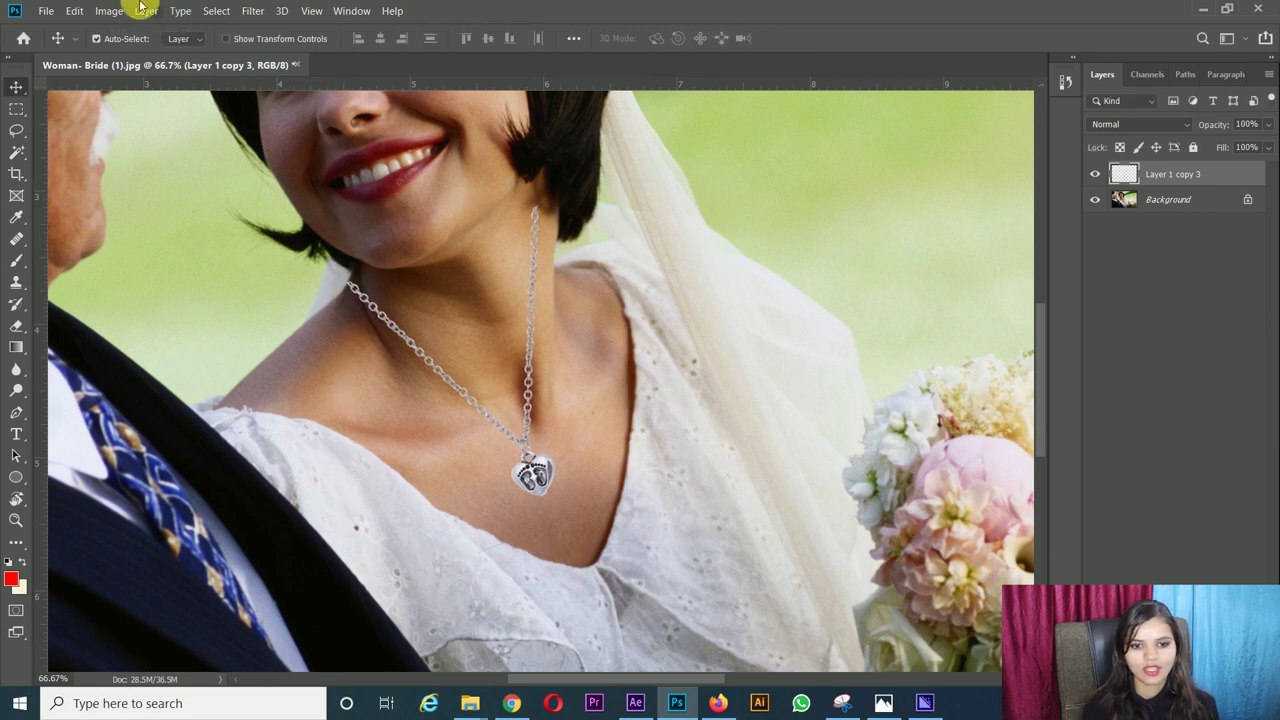
# Step: Warp the necklace so the upper chain curves around her neck and the pendant drops onto her chest
pyautogui.hotkey('ctrl', 't')
pyautogui.rightClick(524, 406)
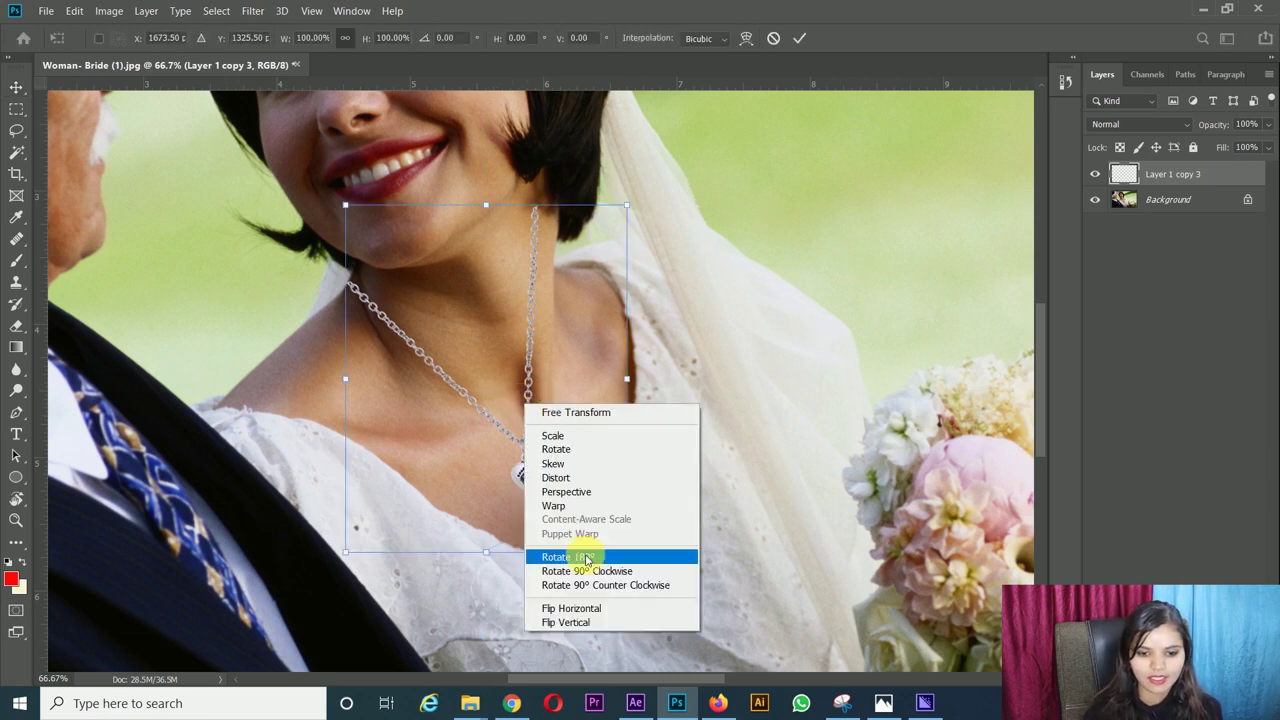
pyautogui.click(568, 508)
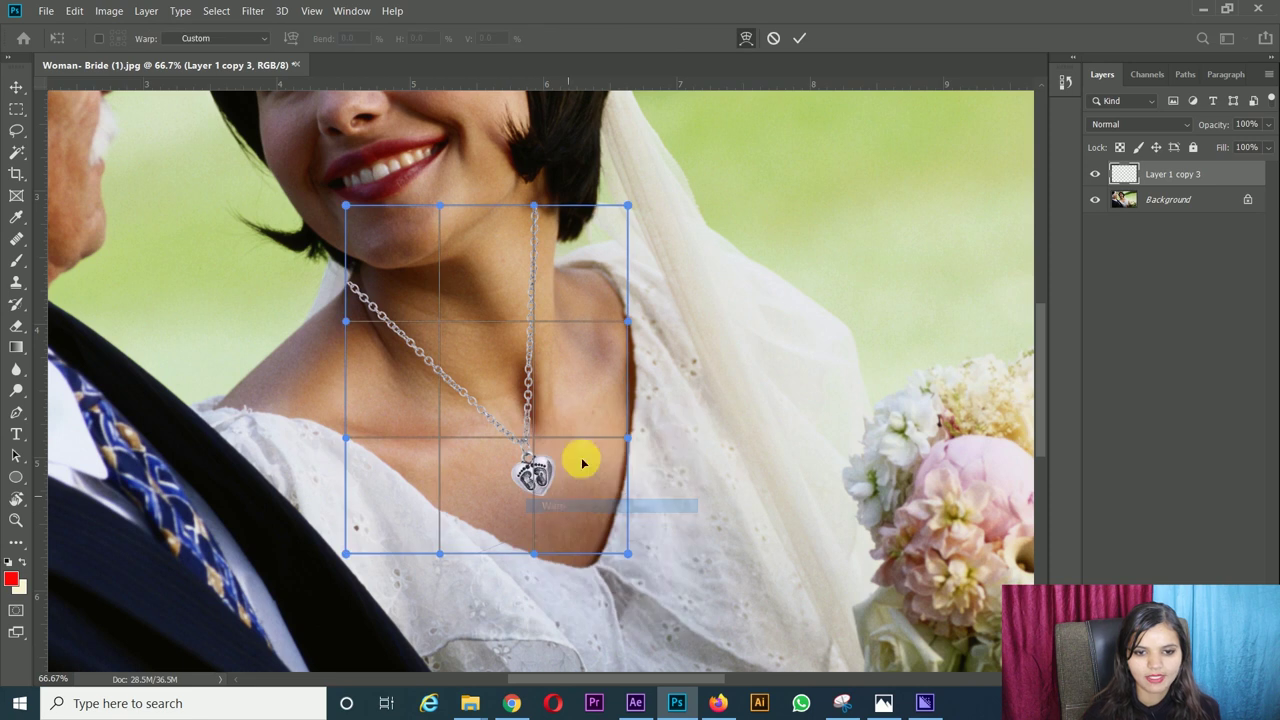
pyautogui.moveTo(534, 206); pyautogui.dragTo(579, 308)
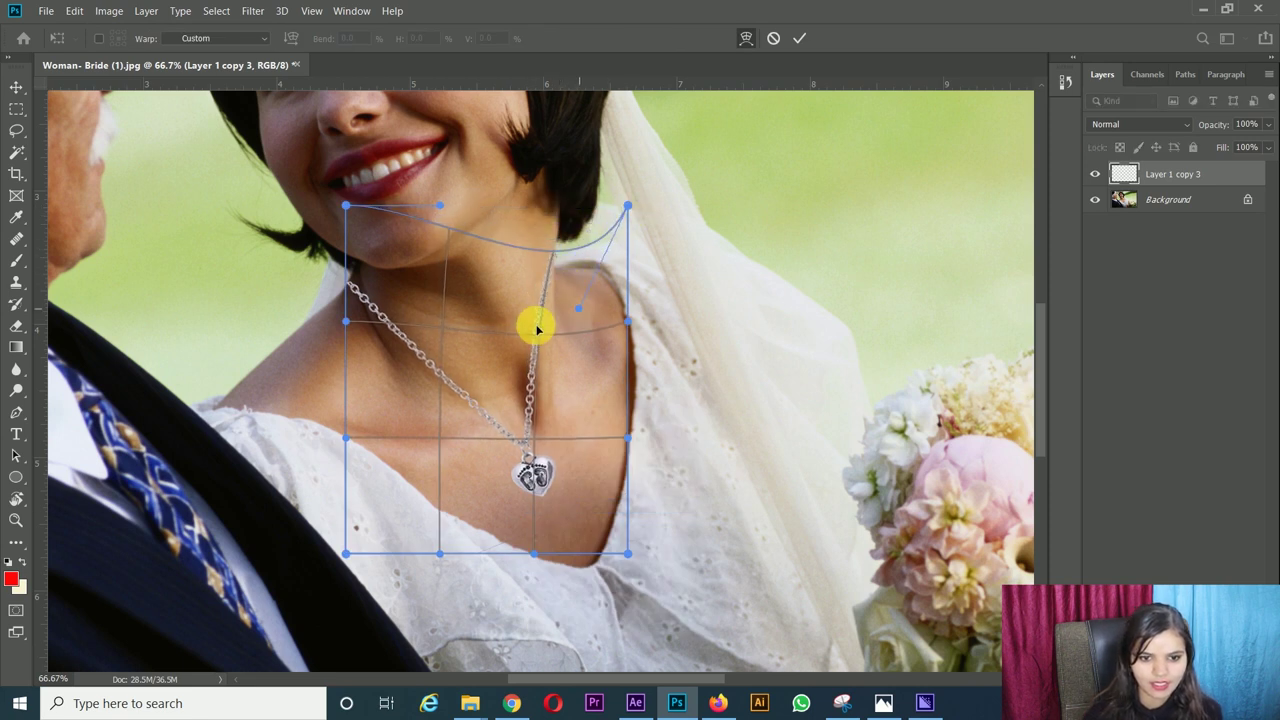
pyautogui.moveTo(549, 489); pyautogui.dragTo(555, 505)
pyautogui.moveTo(557, 253); pyautogui.dragTo(565, 267)
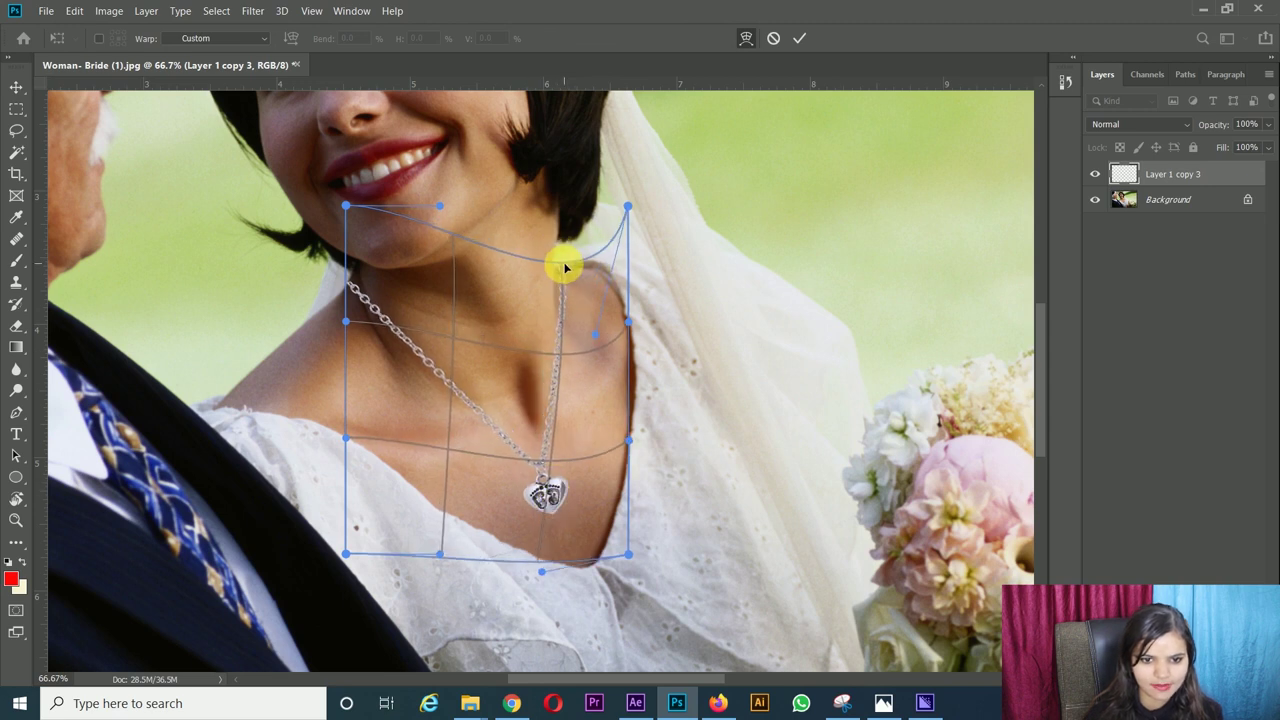
pyautogui.moveTo(429, 363); pyautogui.dragTo(380, 362)
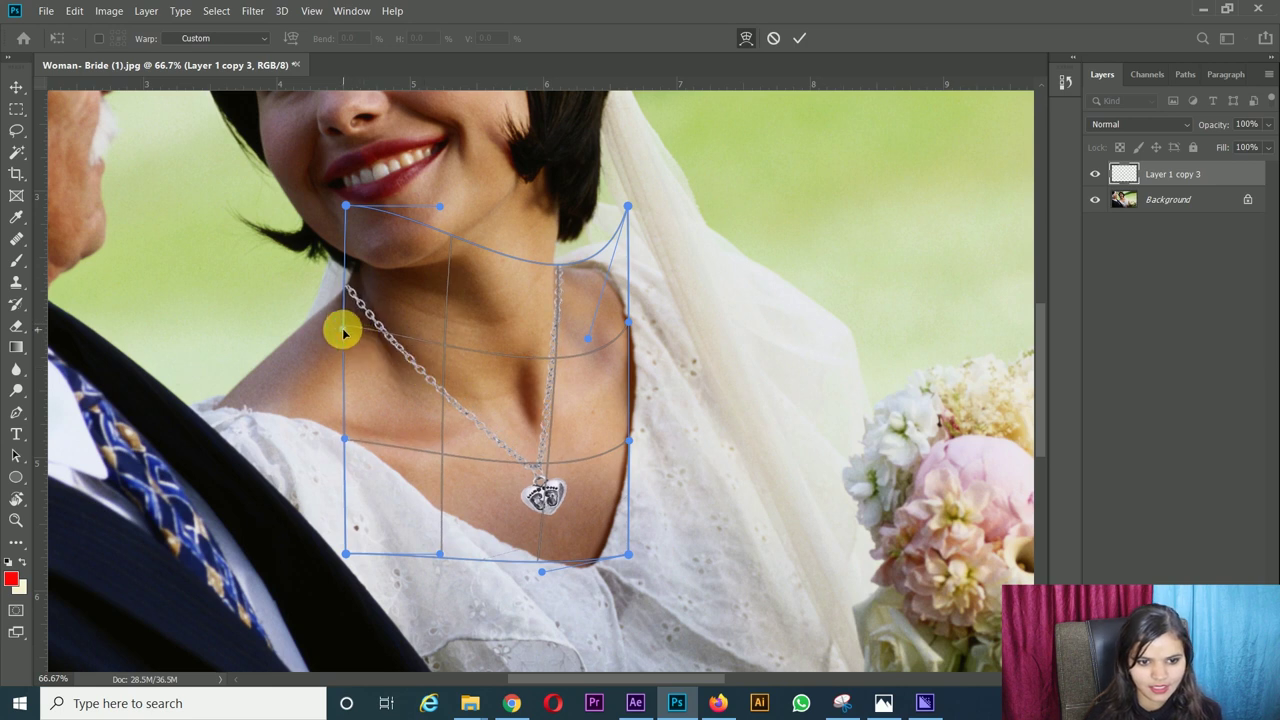
pyautogui.moveTo(440, 431); pyautogui.dragTo(434, 428)
pyautogui.moveTo(545, 459); pyautogui.dragTo(534, 484)
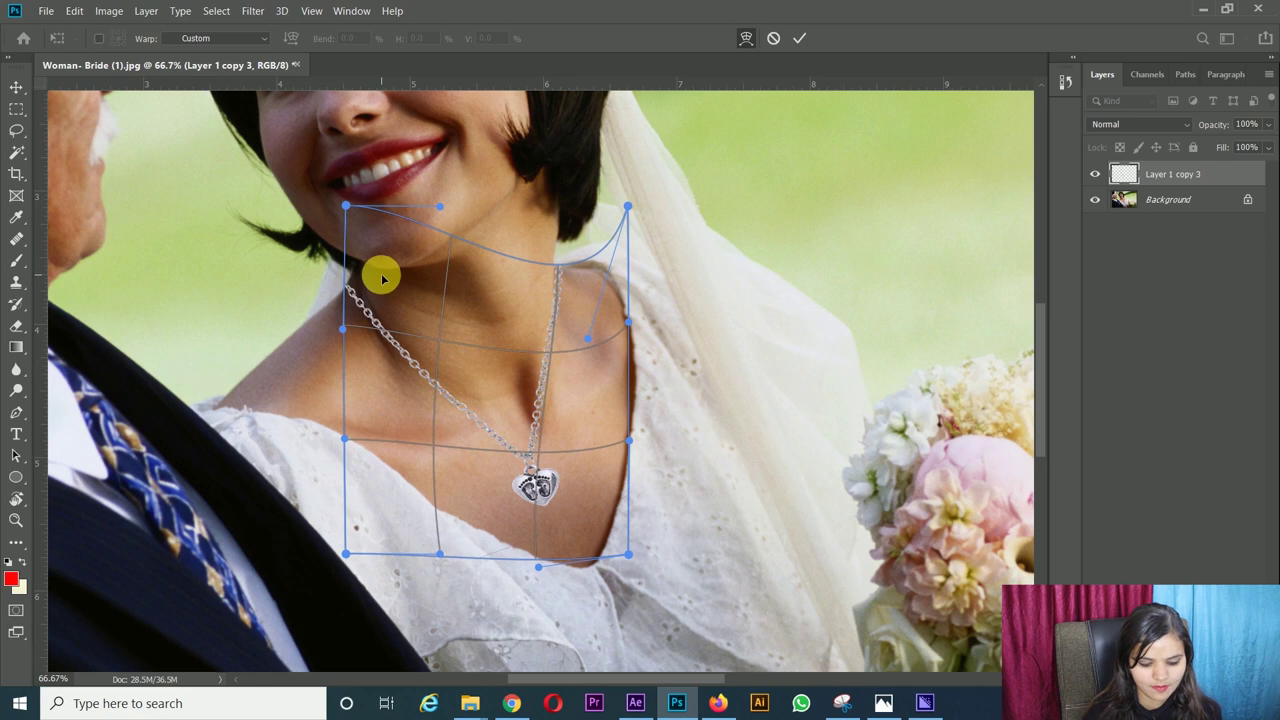
pyautogui.press('Return')
pyautogui.scroll(1, 670, 306)
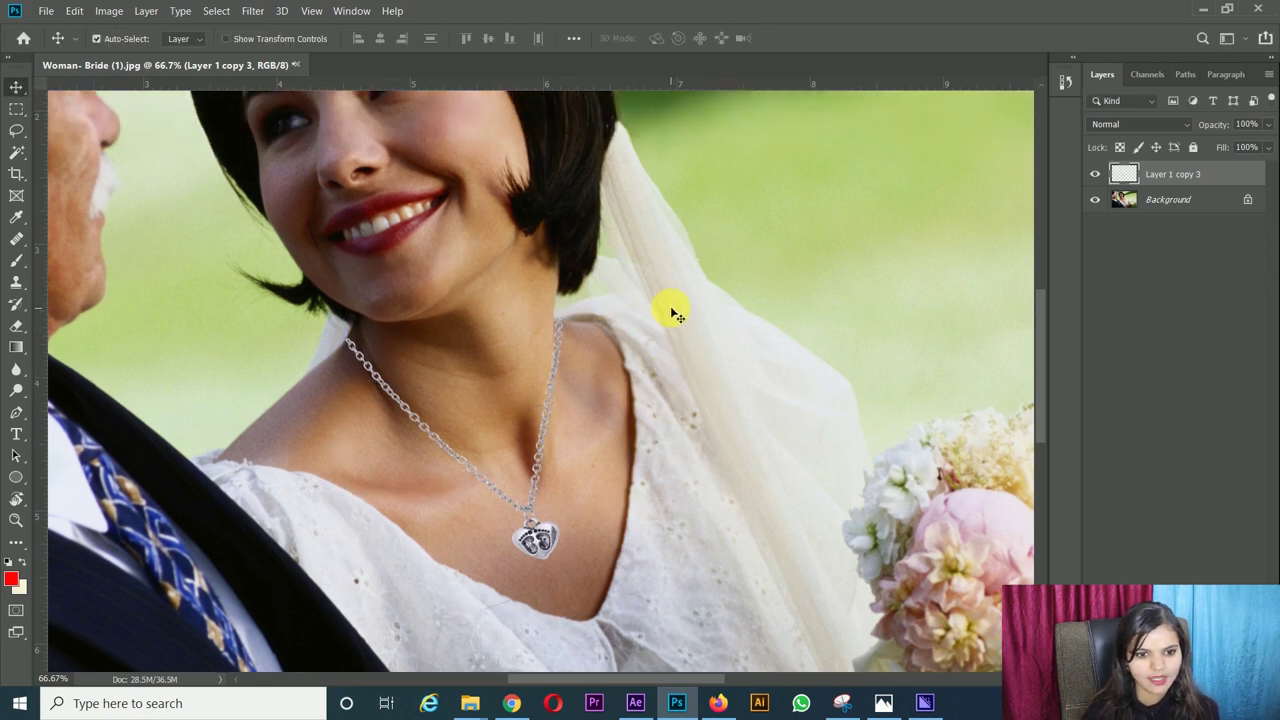
# Step: Erase the chain's stray upper end beside the left side of the bride's neck
pyautogui.press('e')
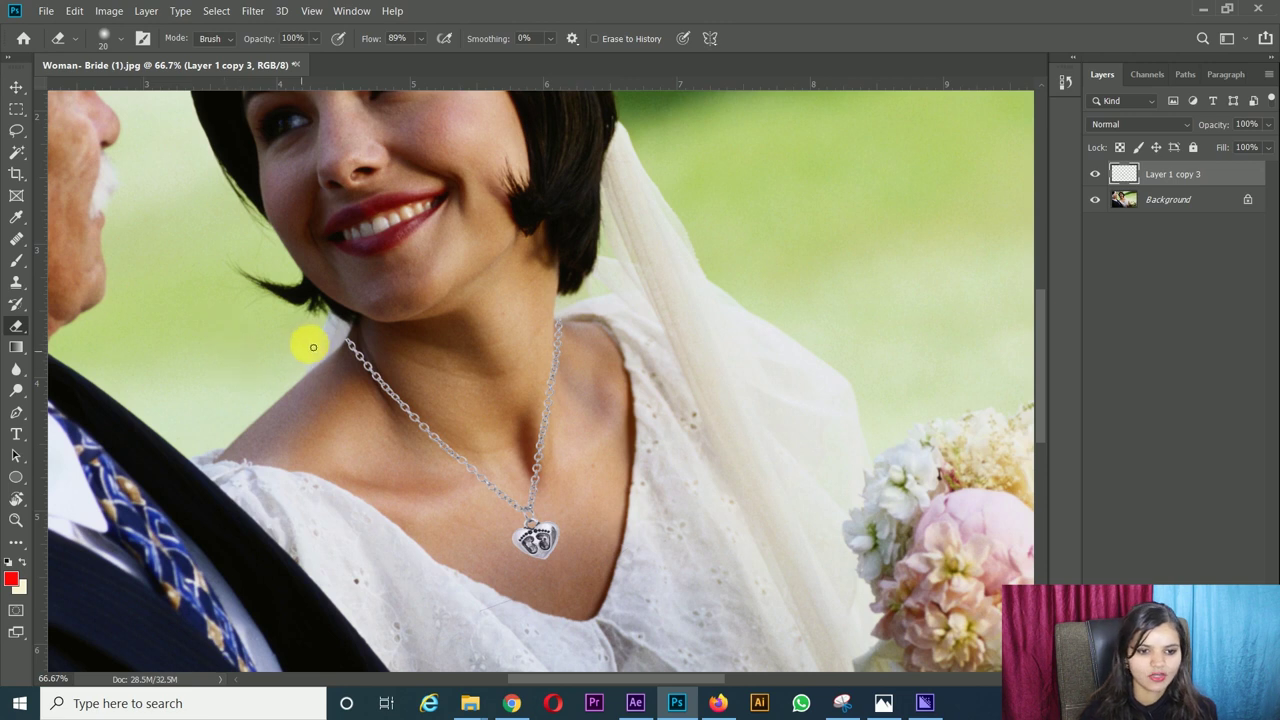
pyautogui.moveTo(345, 345); pyautogui.dragTo(311, 342)
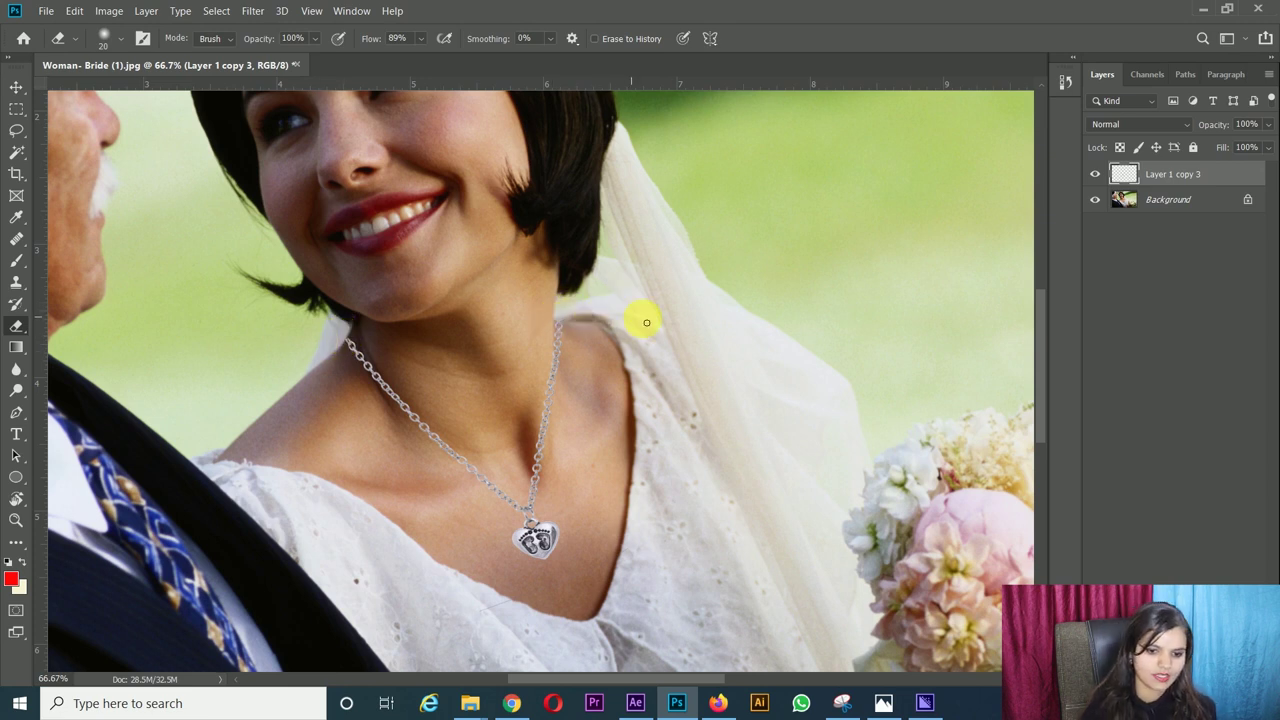
pyautogui.press('v')
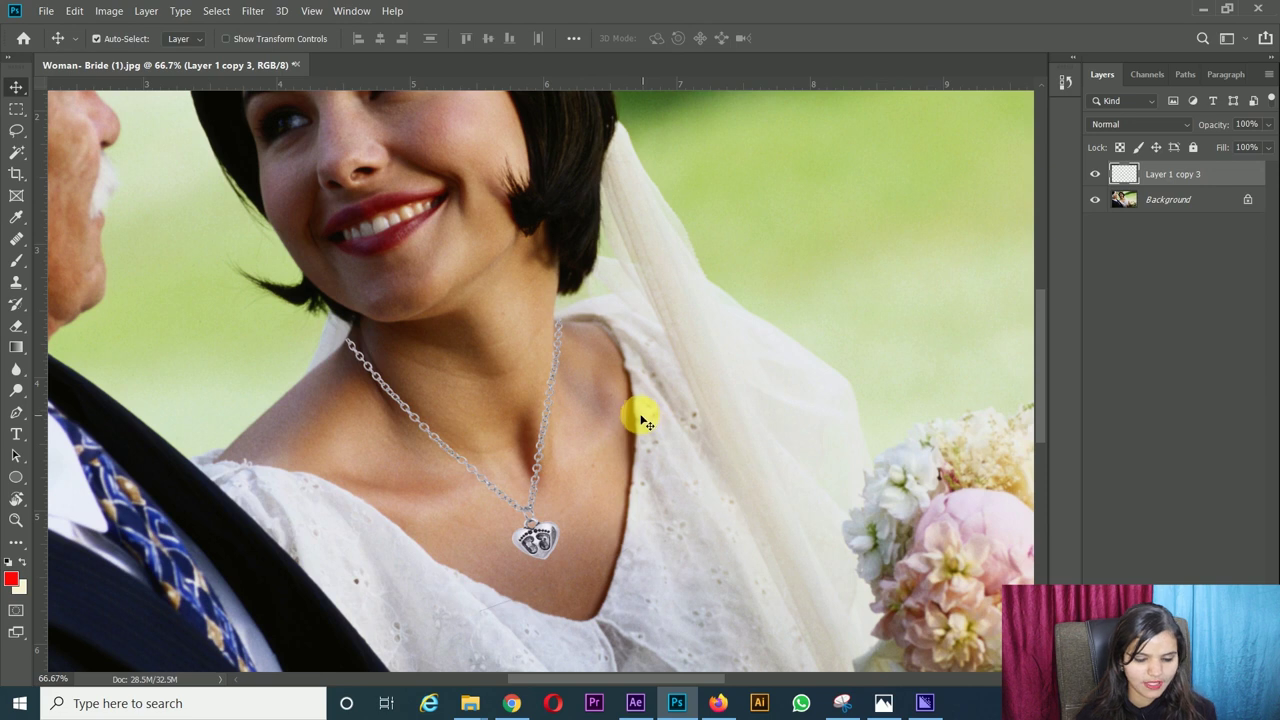
pyautogui.hotkey('ctrl', '0')
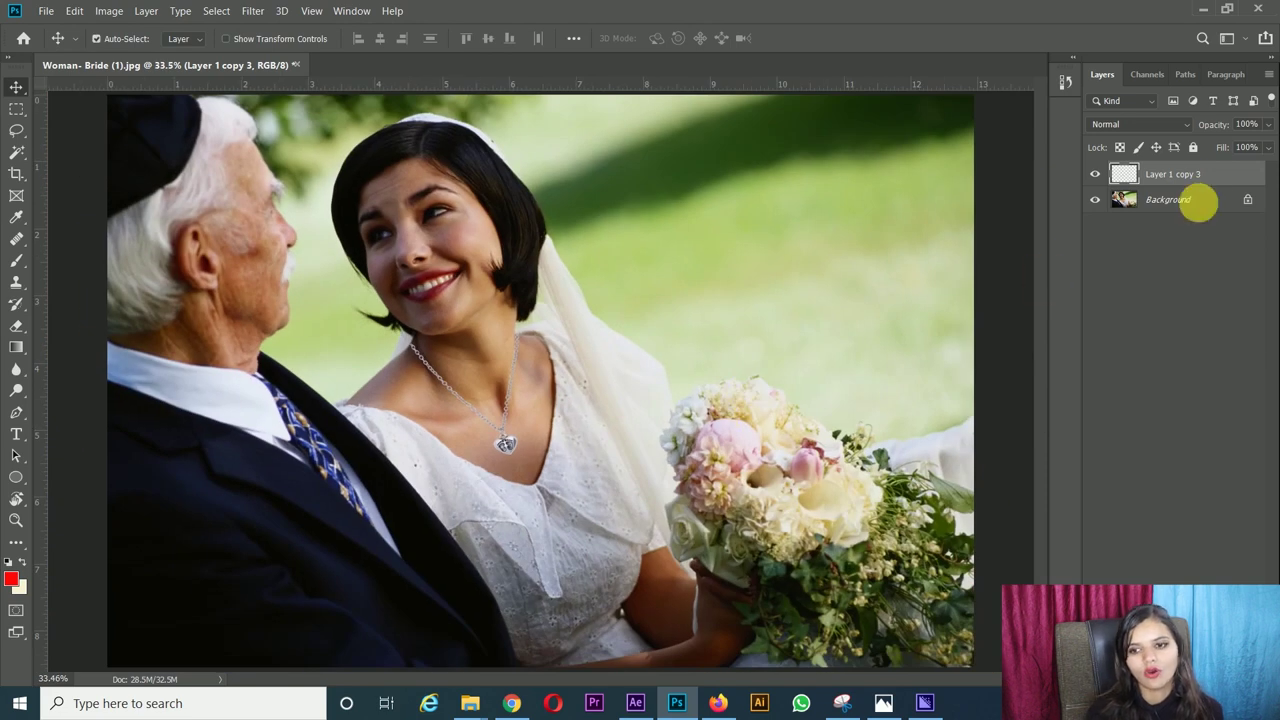
# Step: Set the necklace layer to 94% opacity and add a drop shadow (56% opacity, distance 5, spread 25, size 1)
pyautogui.doubleClick(1237, 179)
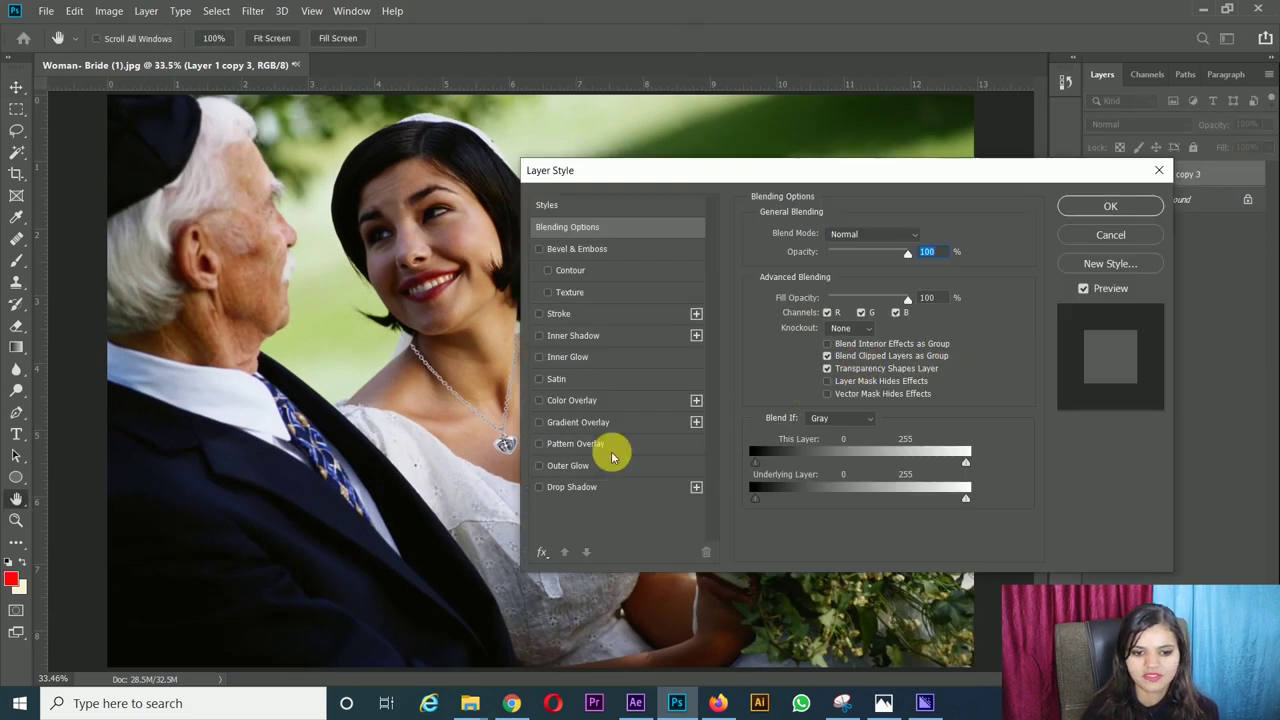
pyautogui.click(540, 487)
pyautogui.moveTo(690, 170); pyautogui.dragTo(833, 128)
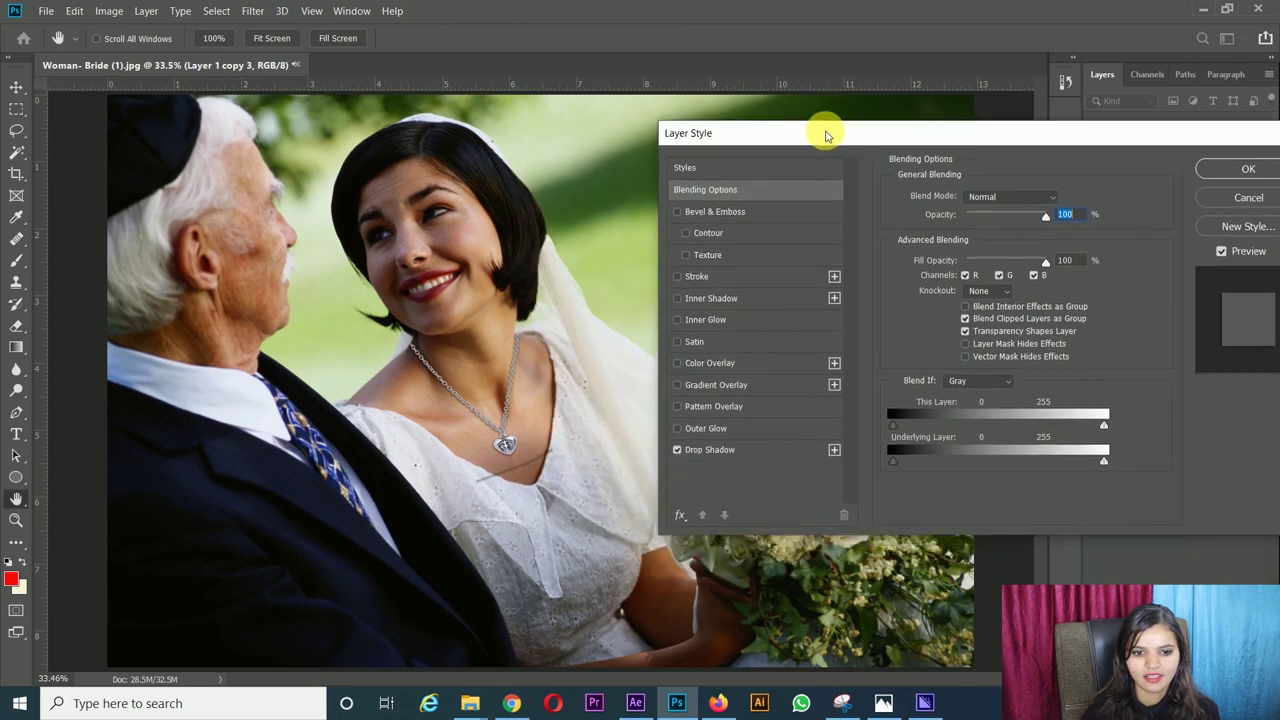
pyautogui.moveTo(963, 209); pyautogui.dragTo(1006, 212)
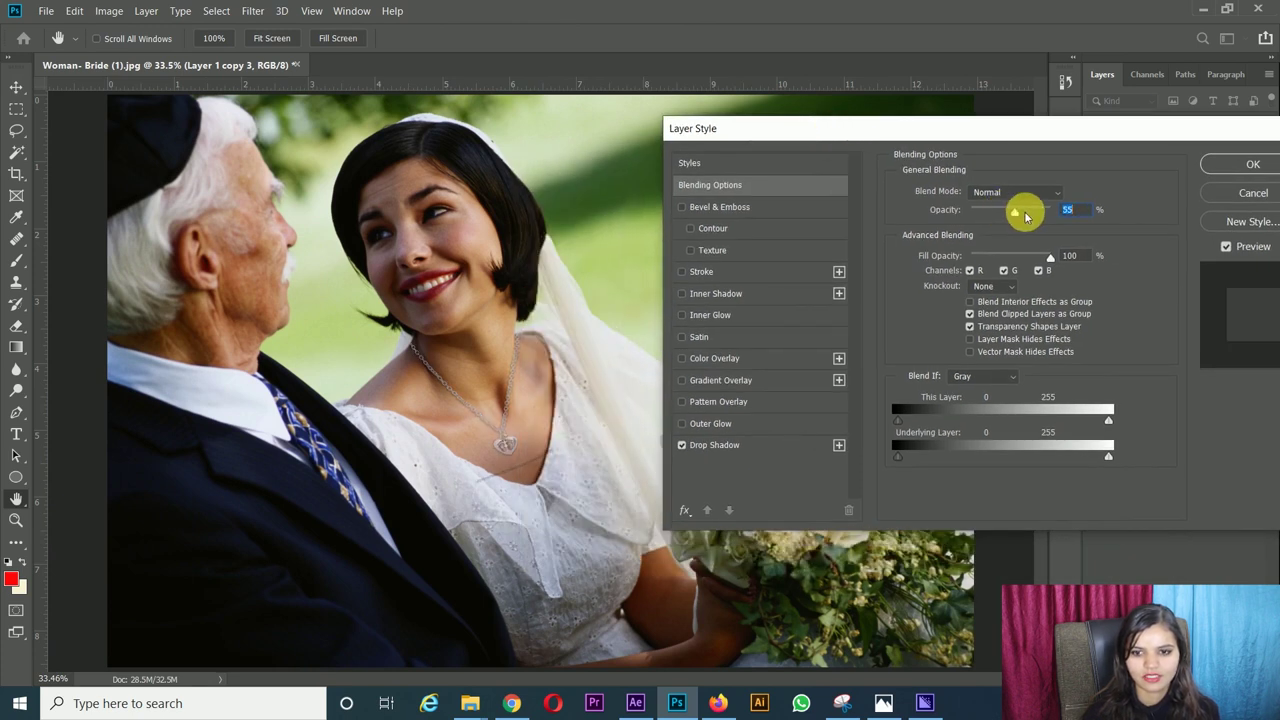
pyautogui.moveTo(1040, 215); pyautogui.dragTo(1045, 212)
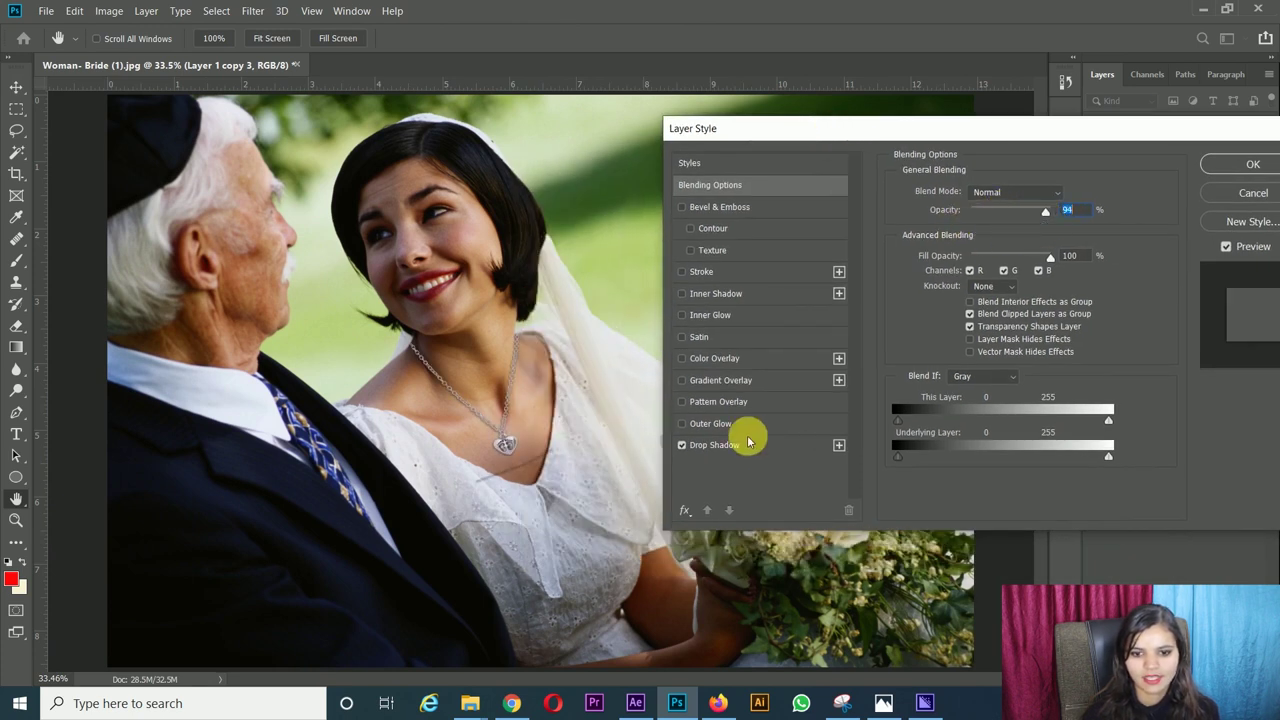
pyautogui.click(724, 446)
pyautogui.moveTo(985, 214)
pyautogui.mouseDown()
pyautogui.moveTo(1012, 216)
pyautogui.moveTo(1001, 222)
pyautogui.mouseUp()
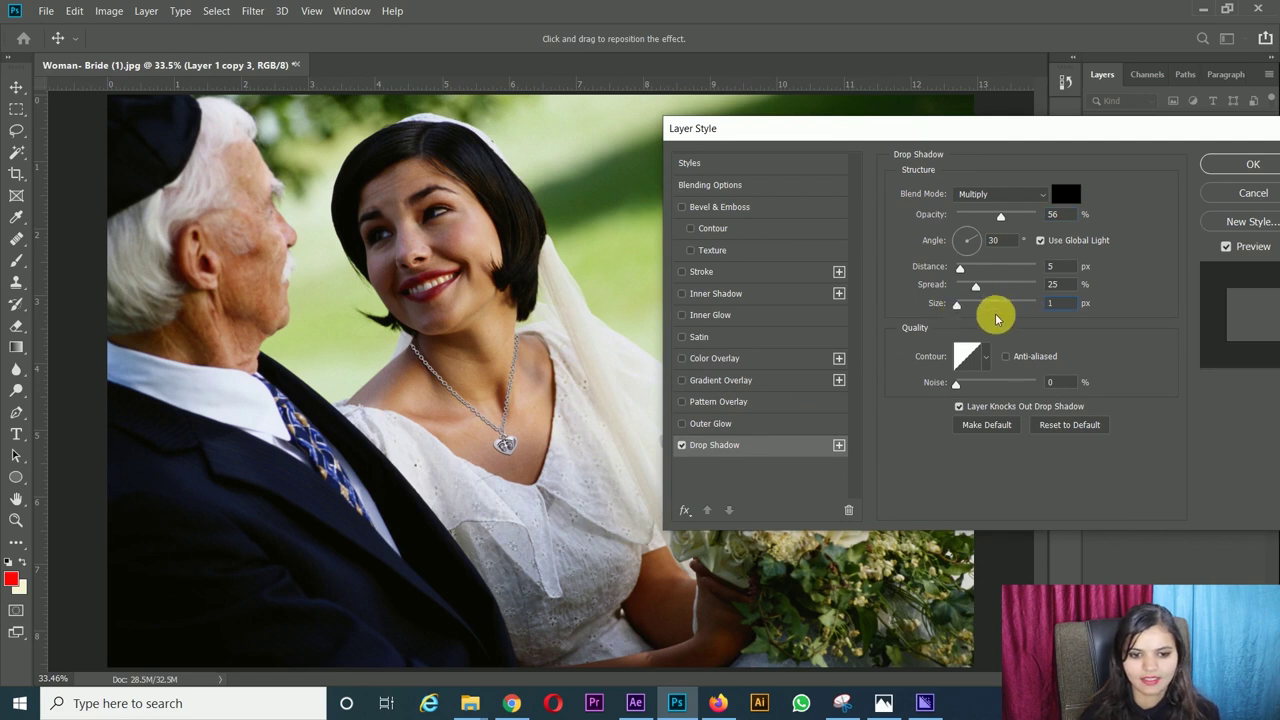
pyautogui.click(1215, 166)
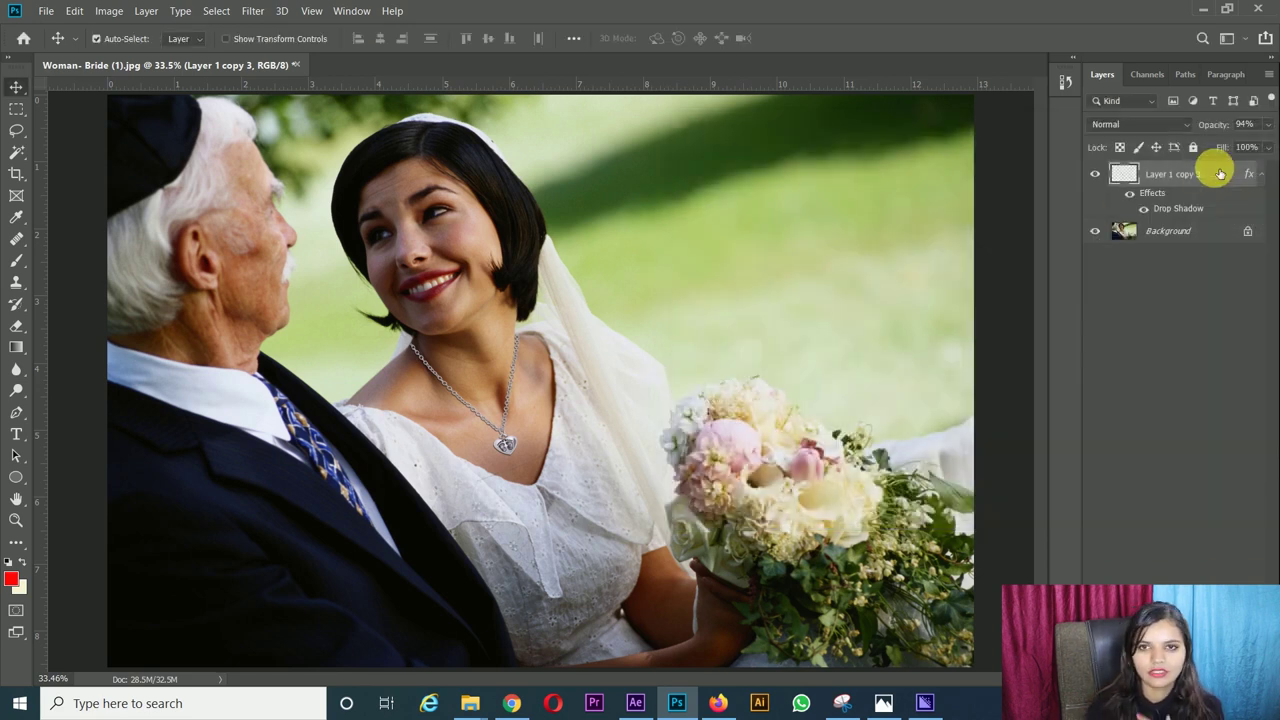
pyautogui.click(17, 109)
pyautogui.moveTo(716, 515)
pyautogui.mouseDown()
pyautogui.moveTo(451, 475)
pyautogui.moveTo(447, 463)
pyautogui.mouseUp()
pyautogui.moveTo(576, 440); pyautogui.dragTo(529, 476)
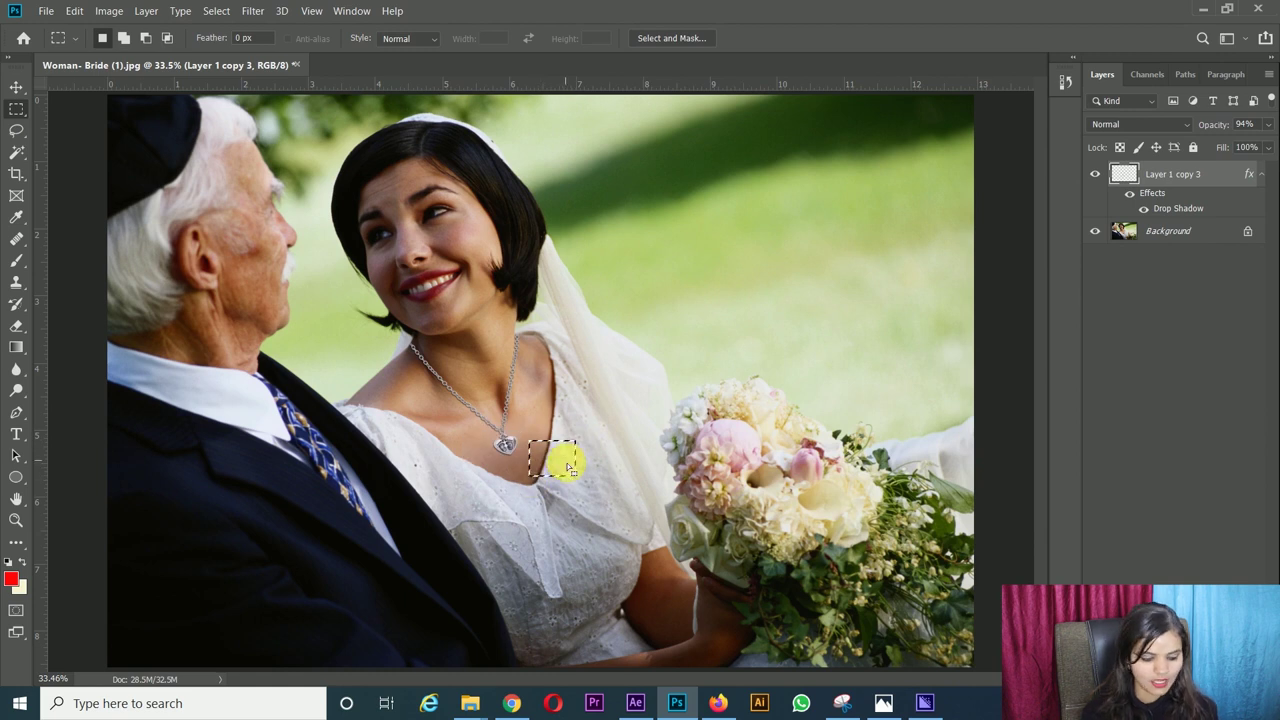
pyautogui.press('v')
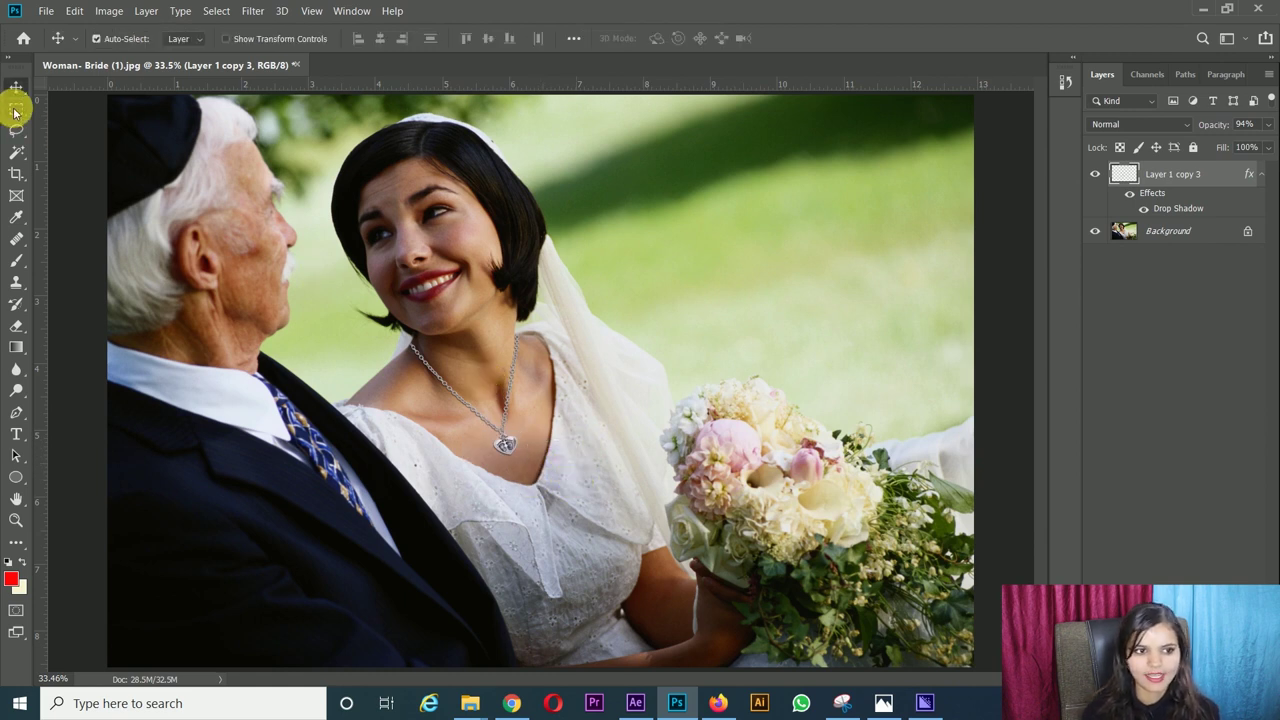